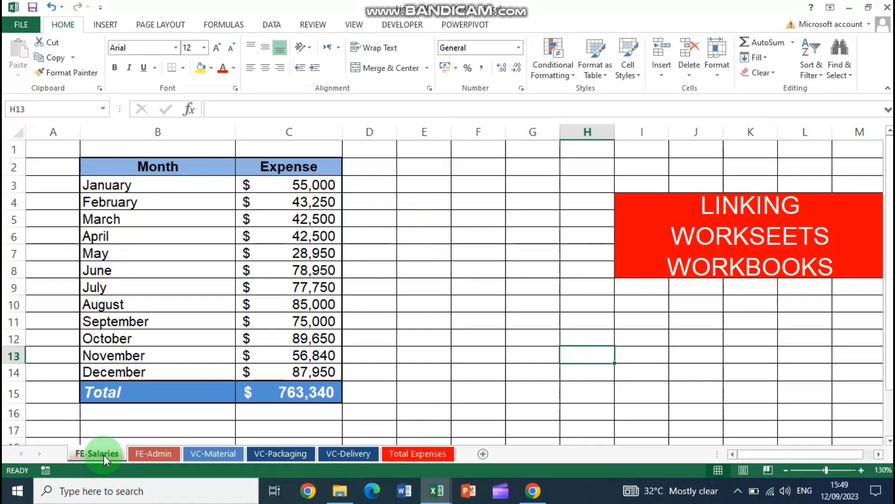
# Review the January–December month lists on the FE-Salaries, FE-Admin, VC-Material, VC-Packaging and VC-Delivery sheets.
pyautogui.moveTo(156, 185); pyautogui.dragTo(140, 374)
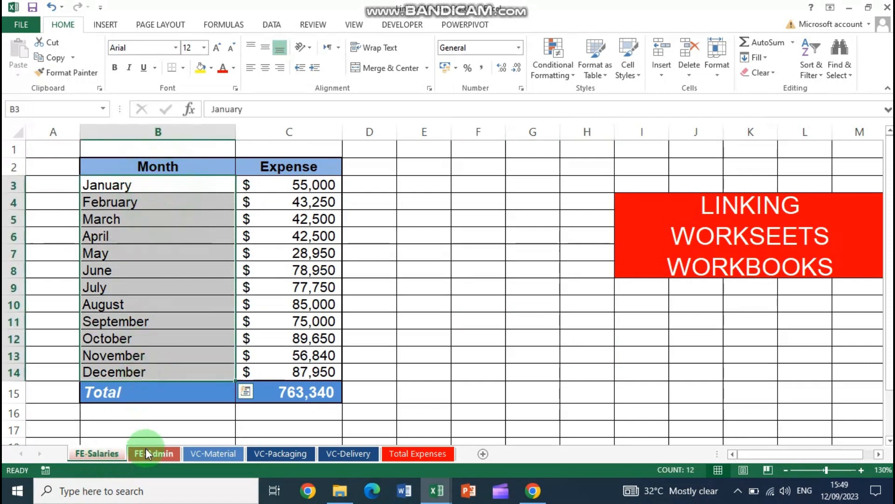
pyautogui.click(147, 452)
pyautogui.moveTo(144, 172); pyautogui.dragTo(144, 315)
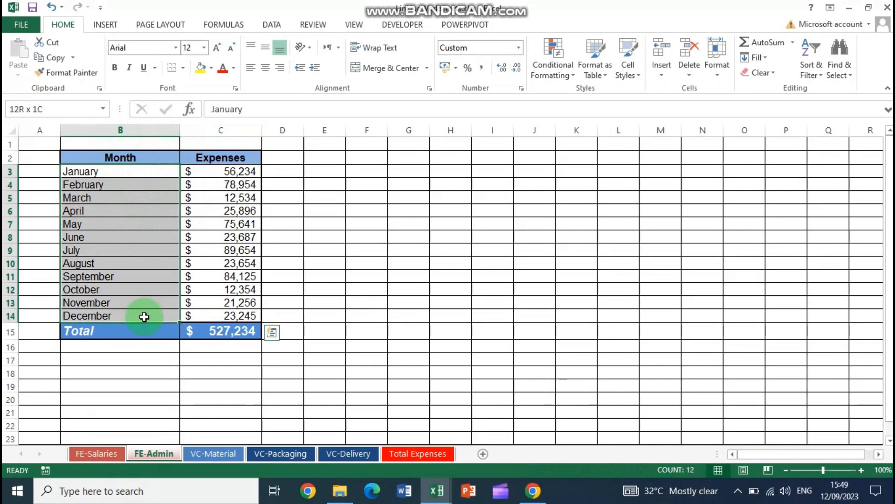
pyautogui.click(234, 455)
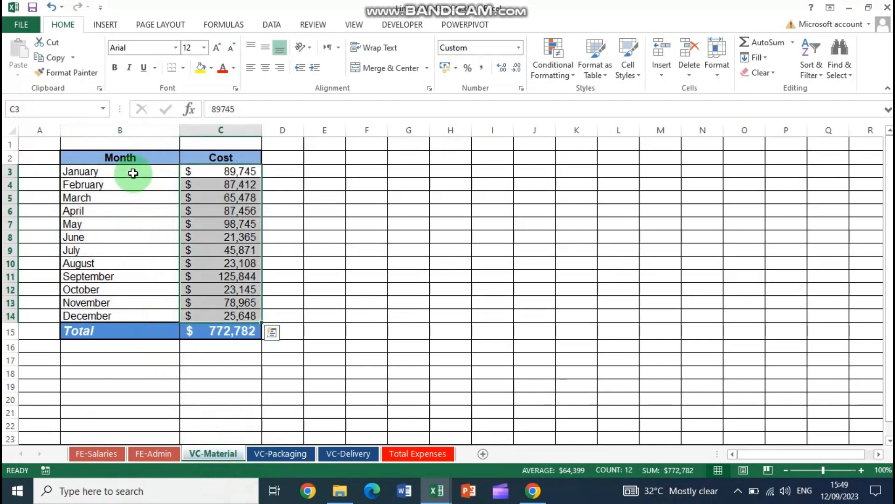
pyautogui.moveTo(132, 172); pyautogui.dragTo(128, 316)
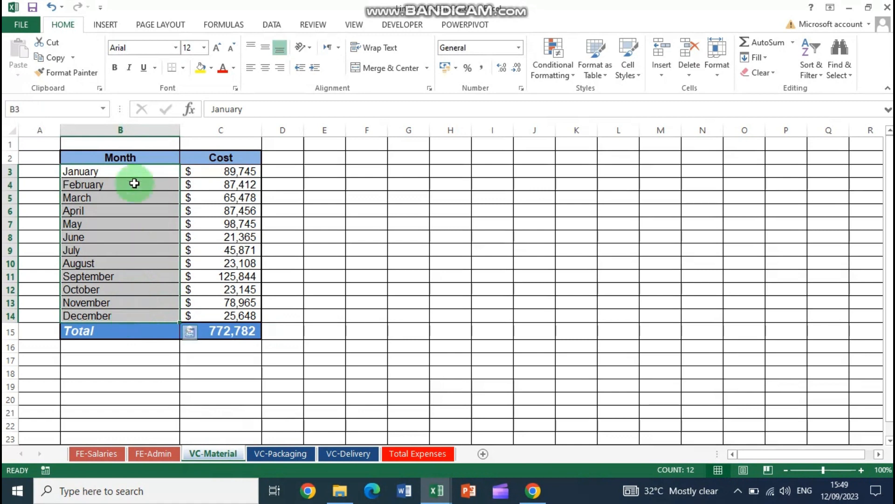
pyautogui.click(265, 455)
pyautogui.moveTo(140, 191); pyautogui.dragTo(148, 387)
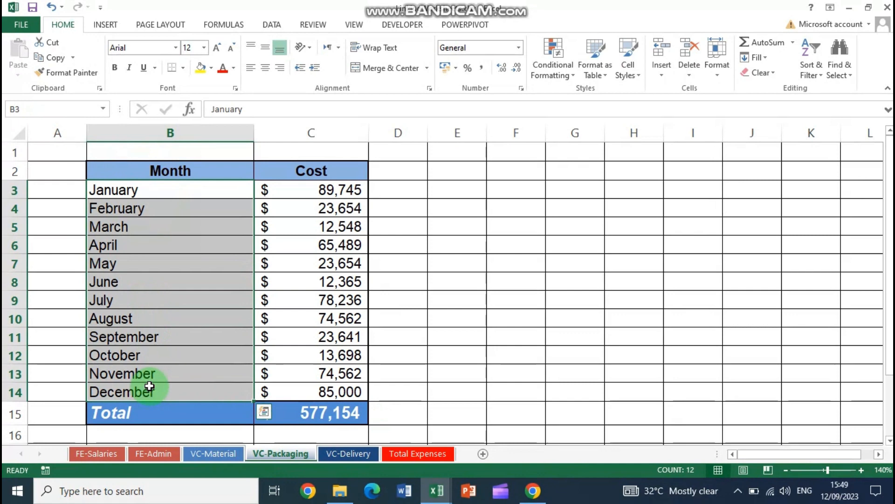
pyautogui.click(345, 454)
pyautogui.moveTo(130, 176); pyautogui.dragTo(135, 313)
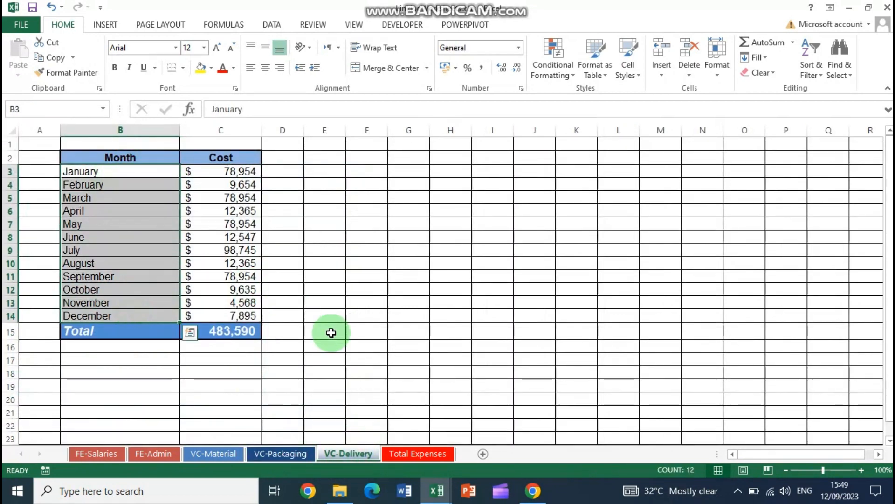
# Examine the Fixed Expenses, Variable Expenses and TOTAL EXPENSES columns on the Total Expenses sheet.
pyautogui.click(424, 453)
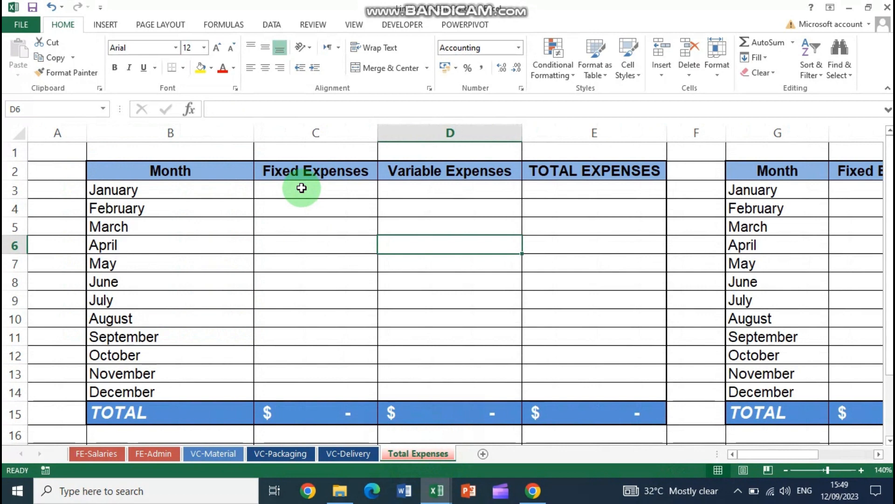
pyautogui.moveTo(302, 188); pyautogui.dragTo(328, 387)
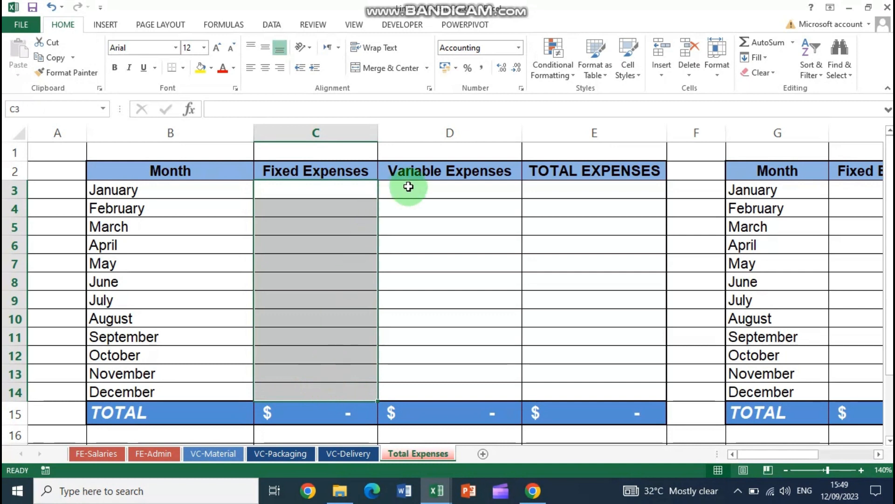
pyautogui.moveTo(415, 190); pyautogui.dragTo(440, 387)
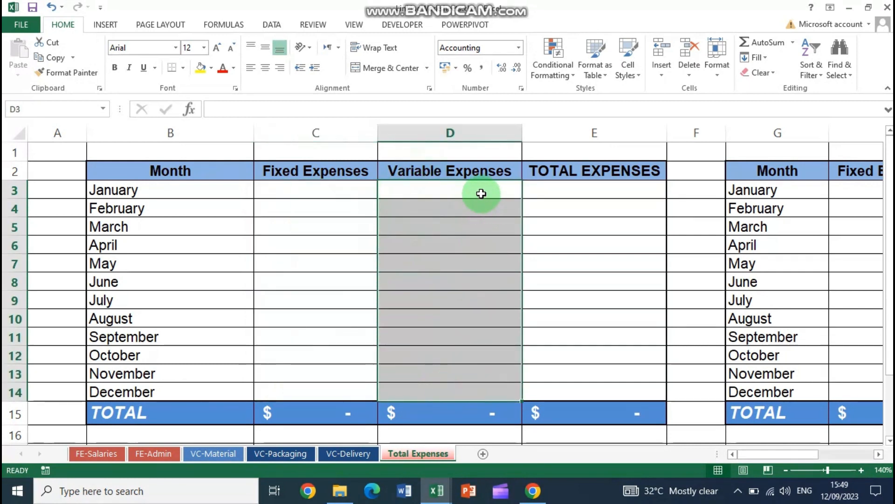
pyautogui.click(540, 186)
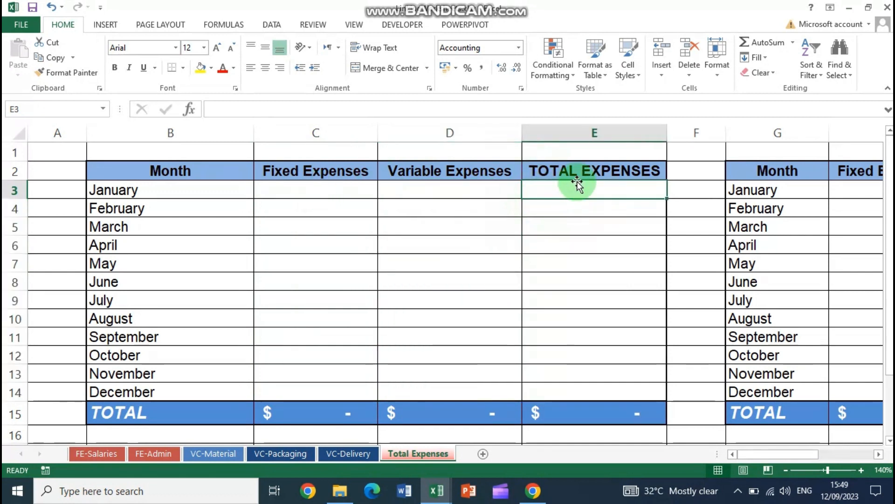
pyautogui.click(304, 189)
pyautogui.click(462, 188)
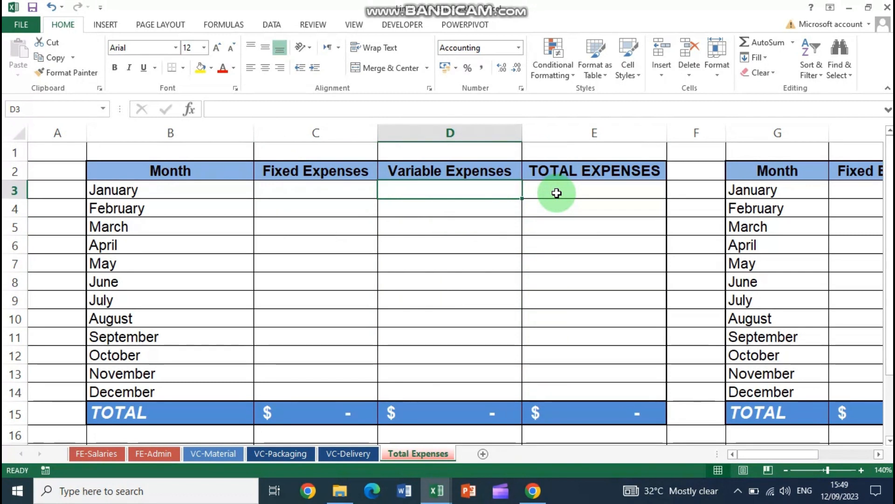
pyautogui.click(348, 193)
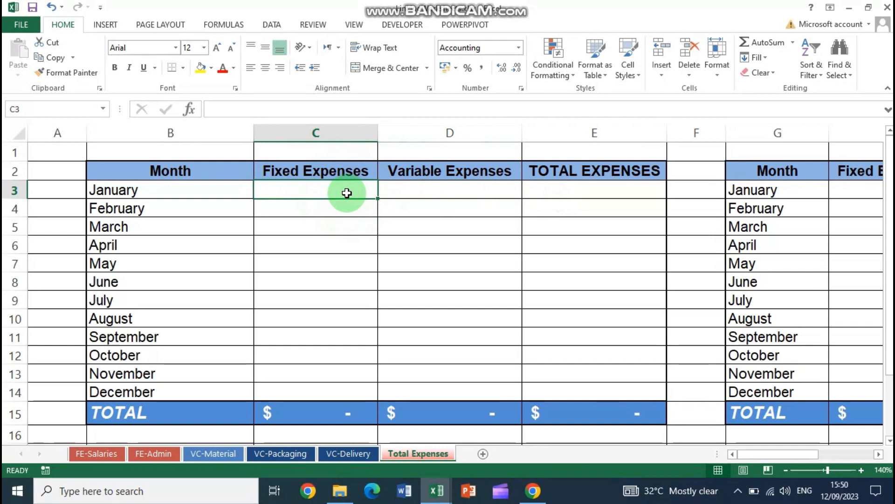
# Check the January expense cells on the FE-Salaries and FE-Admin sheets.
pyautogui.click(99, 455)
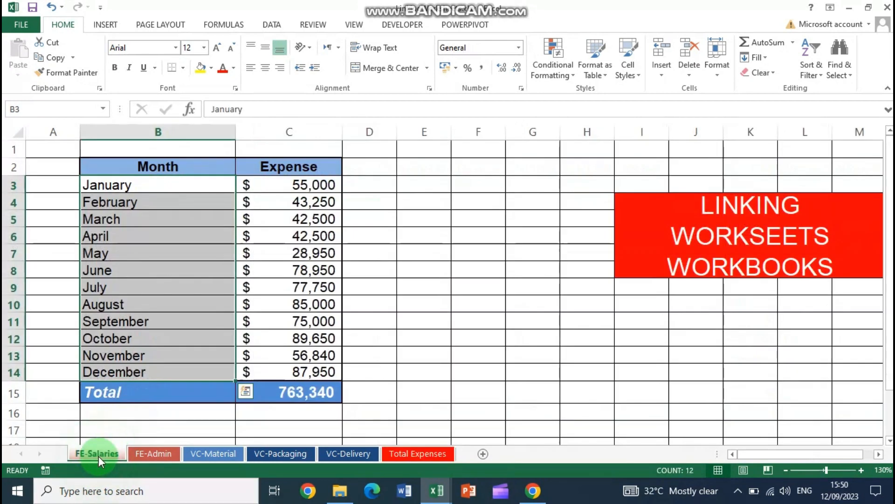
pyautogui.click(287, 186)
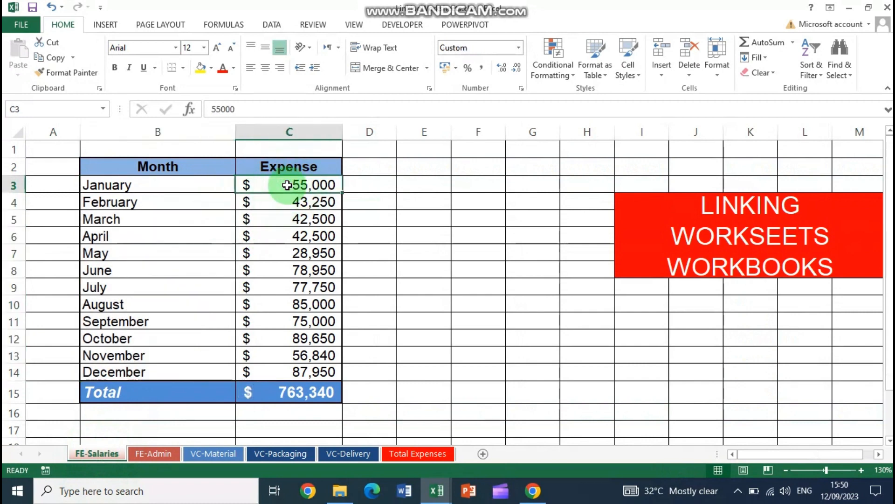
pyautogui.click(154, 454)
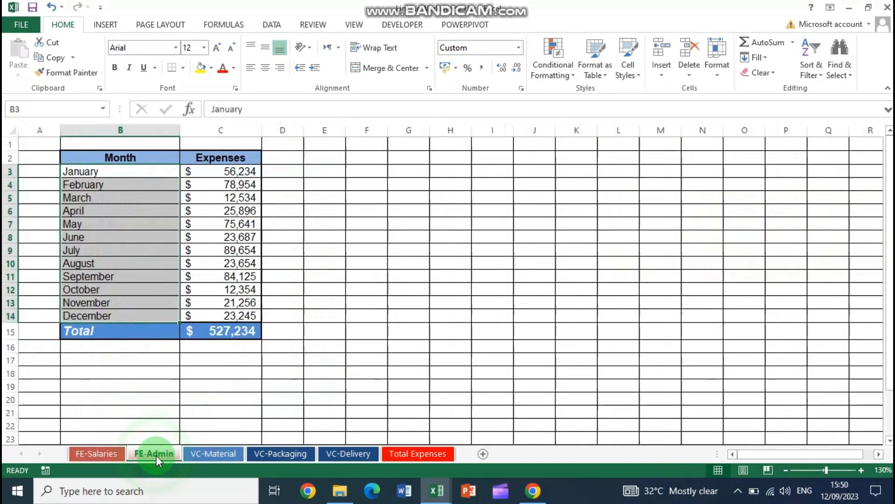
pyautogui.click(238, 172)
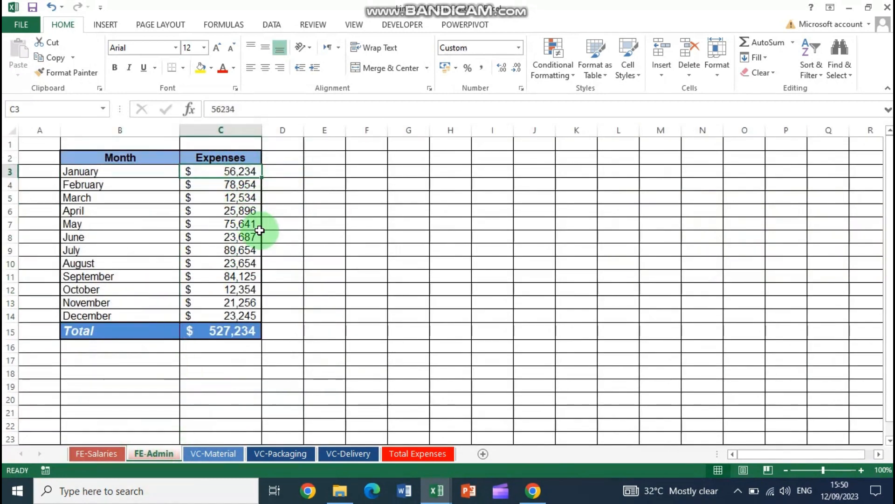
# Try to link January's Fixed Expenses in C3 of Total Expenses to cell C3 of the FE-Salaries sheet.
pyautogui.click(409, 455)
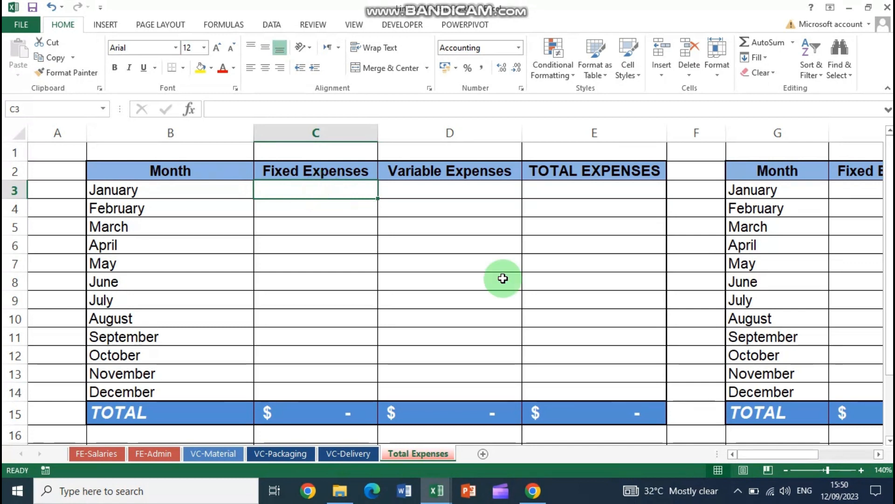
pyautogui.click(863, 470)
pyautogui.click(862, 470)
pyautogui.click(863, 470)
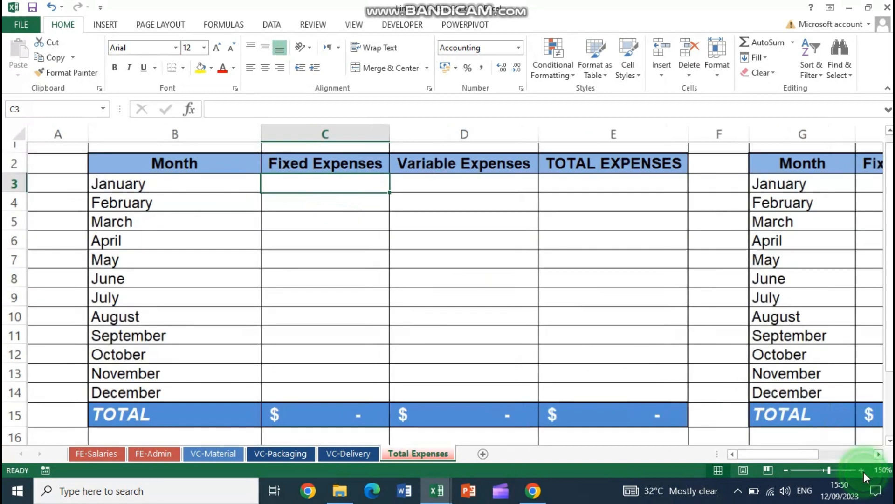
pyautogui.scroll(1, 375, 294)
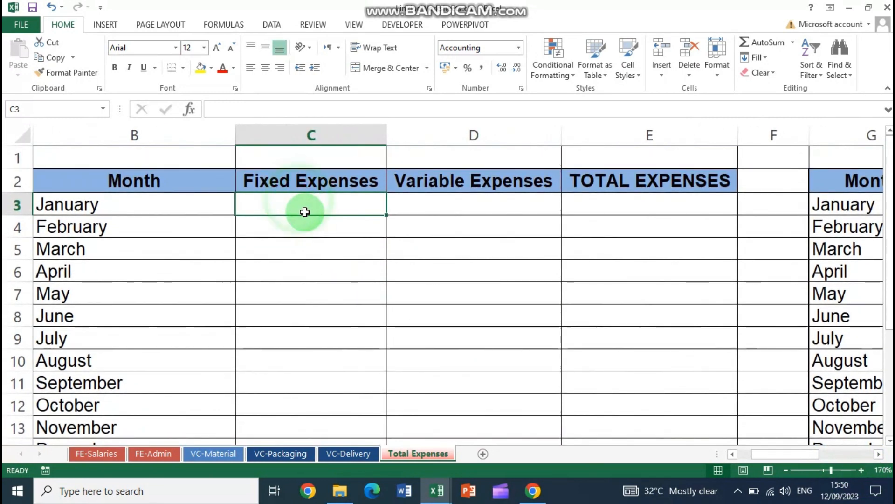
pyautogui.write('=')
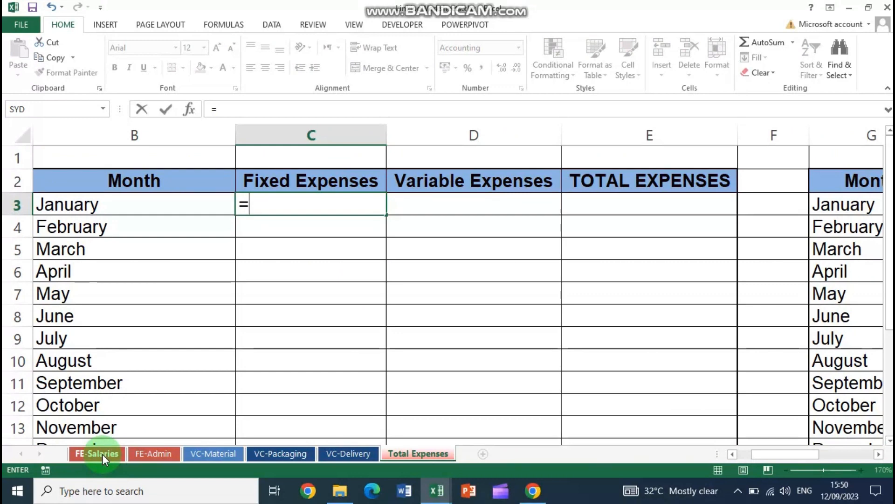
pyautogui.click(102, 454)
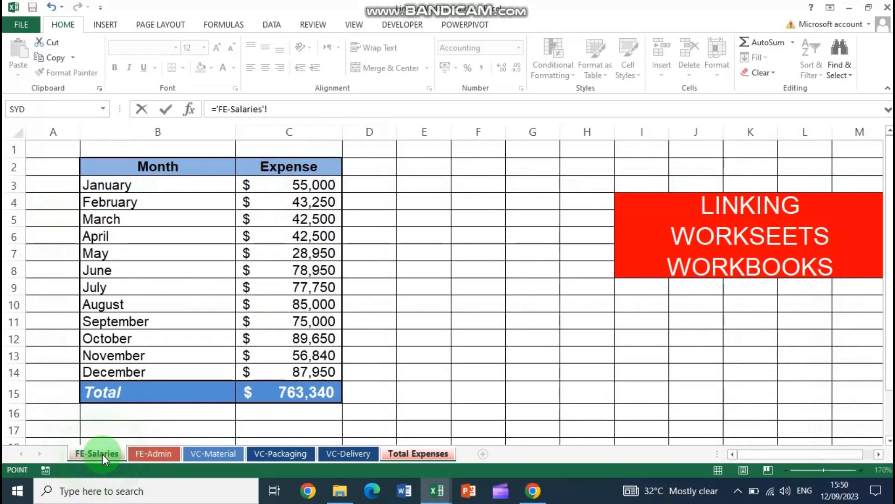
pyautogui.click(308, 187)
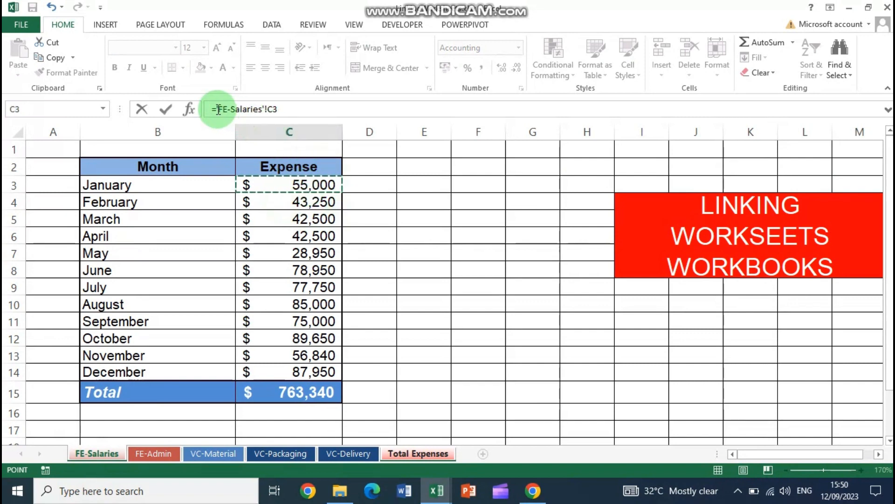
pyautogui.moveTo(218, 109); pyautogui.dragTo(278, 109)
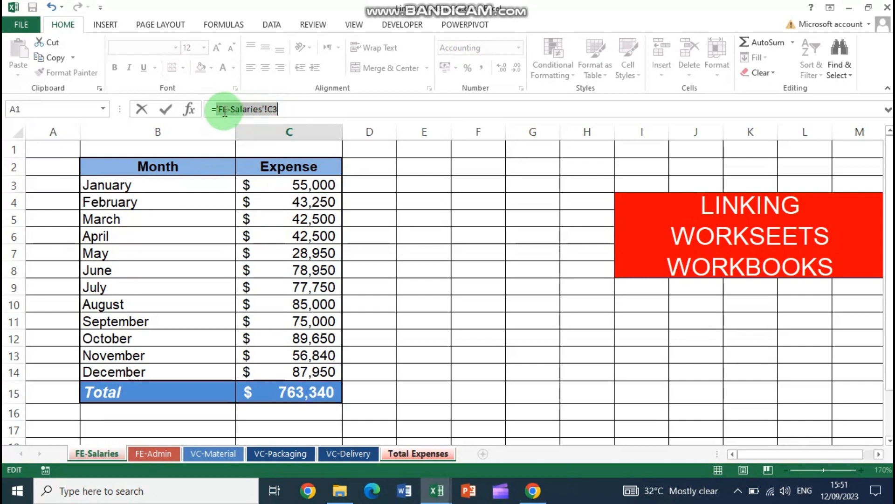
pyautogui.click(280, 109)
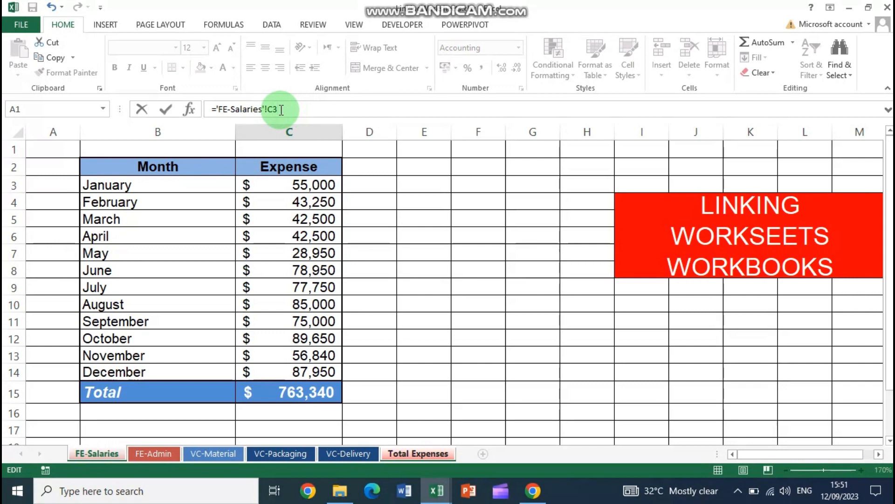
pyautogui.press('Tab')
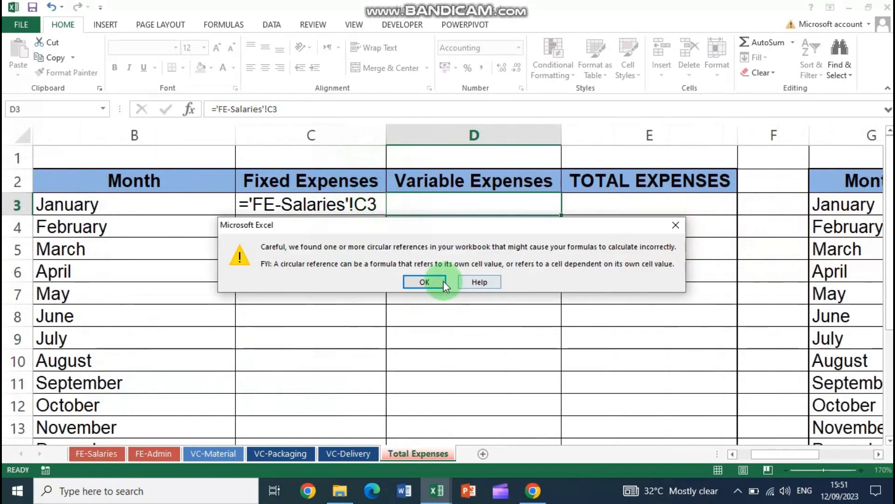
pyautogui.click(443, 281)
# Restore January's expense on the FE-Salaries sheet to 55,000 by undoing the misplaced formula entry.
pyautogui.click(102, 456)
pyautogui.click(276, 187)
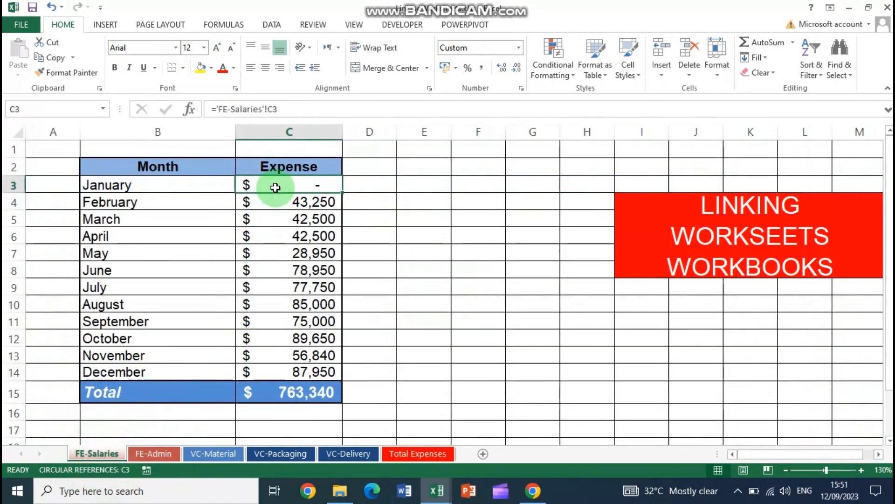
pyautogui.write('55000')
pyautogui.hotkey('ctrl', 'Return')
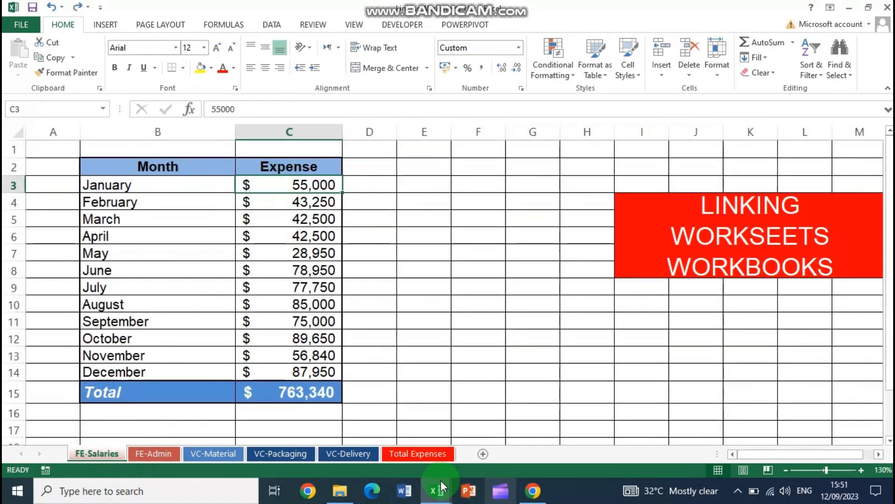
pyautogui.click(412, 453)
pyautogui.click(330, 214)
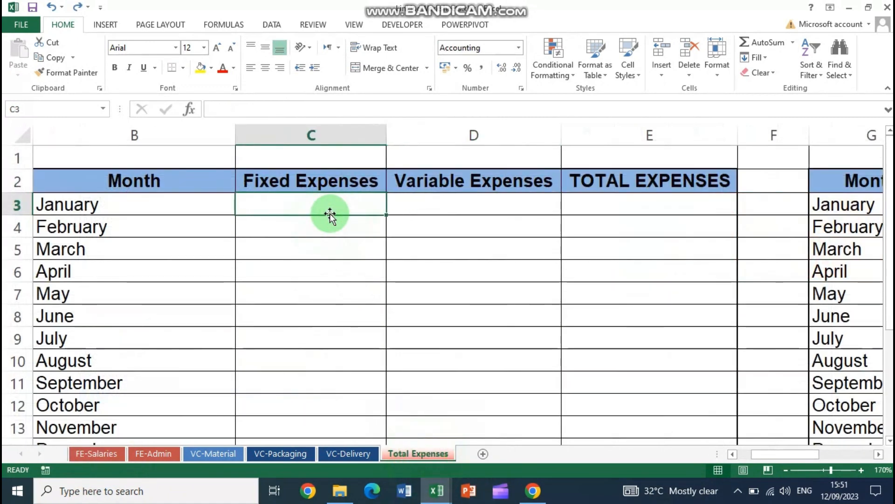
pyautogui.write('=')
pyautogui.click(101, 455)
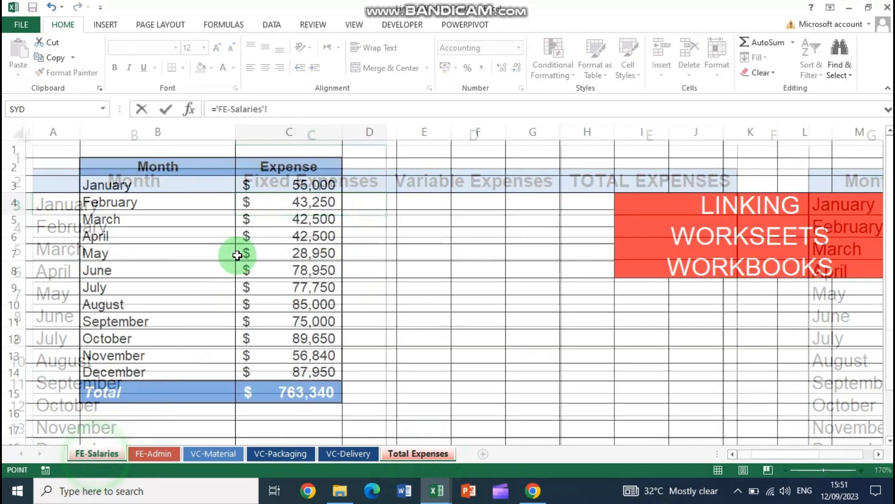
pyautogui.click(278, 186)
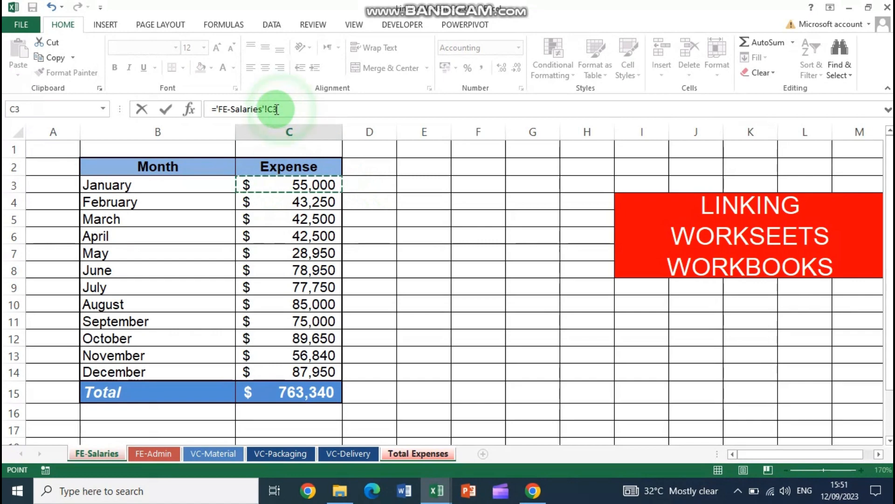
pyautogui.press('Escape')
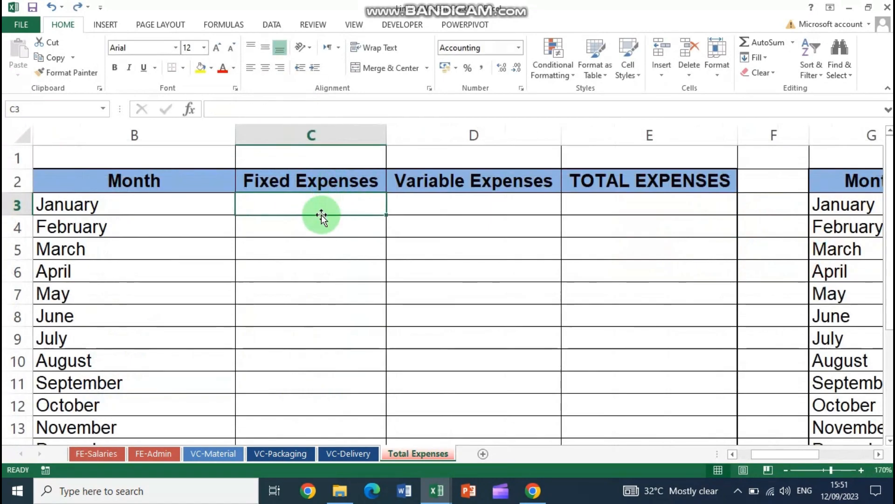
# Start January's Fixed Expenses formula in C3 of Total Expenses with a reference to C3 on the FE-Salaries sheet.
pyautogui.write('=')
pyautogui.click(106, 458)
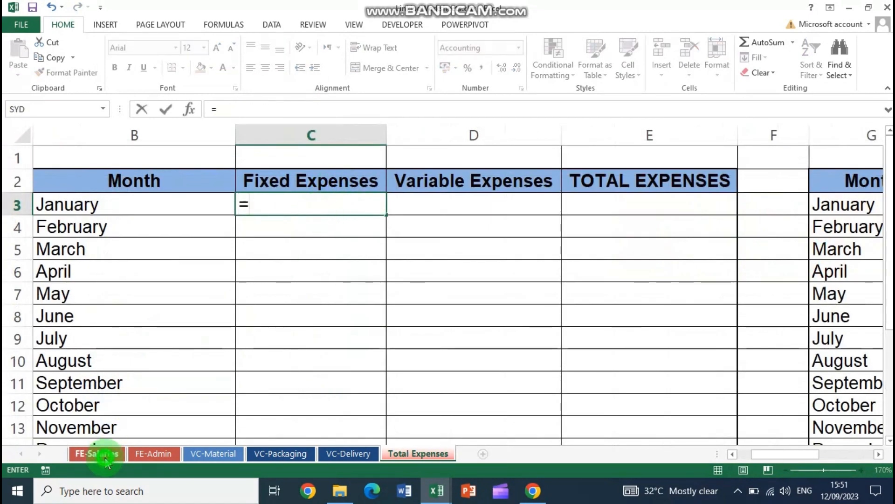
pyautogui.click(311, 184)
pyautogui.click(369, 184)
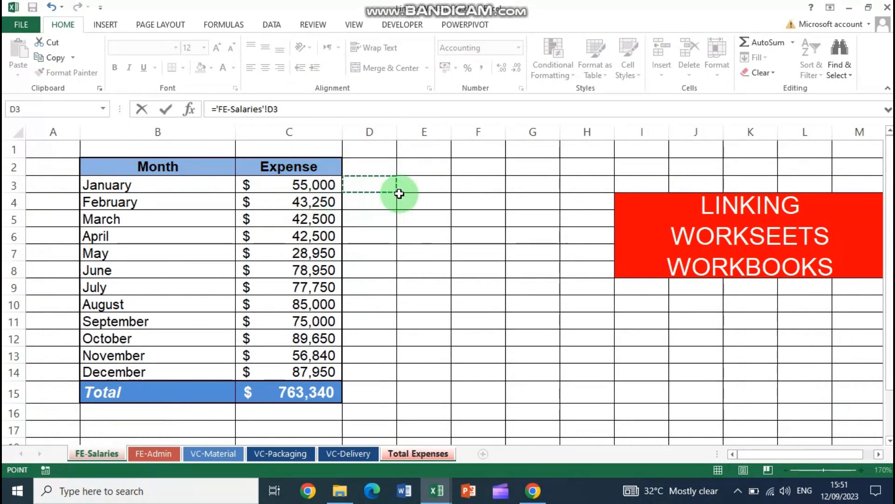
pyautogui.click(419, 183)
pyautogui.click(542, 353)
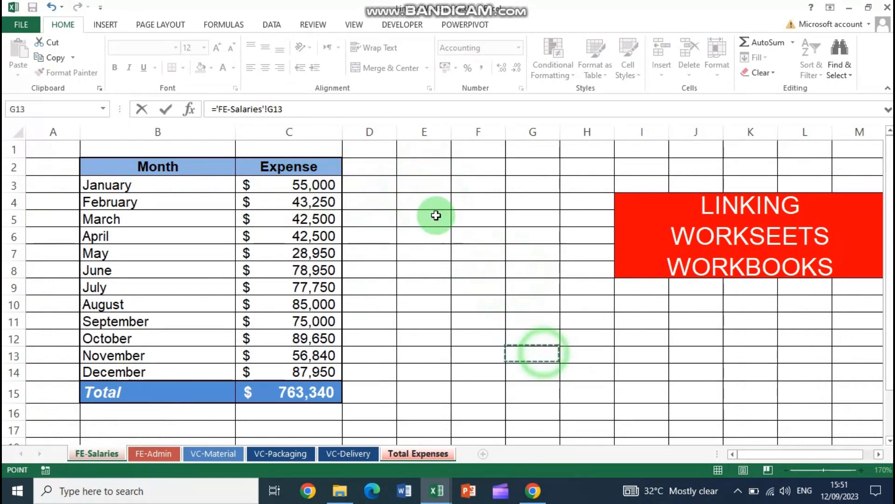
pyautogui.click(411, 183)
pyautogui.click(362, 186)
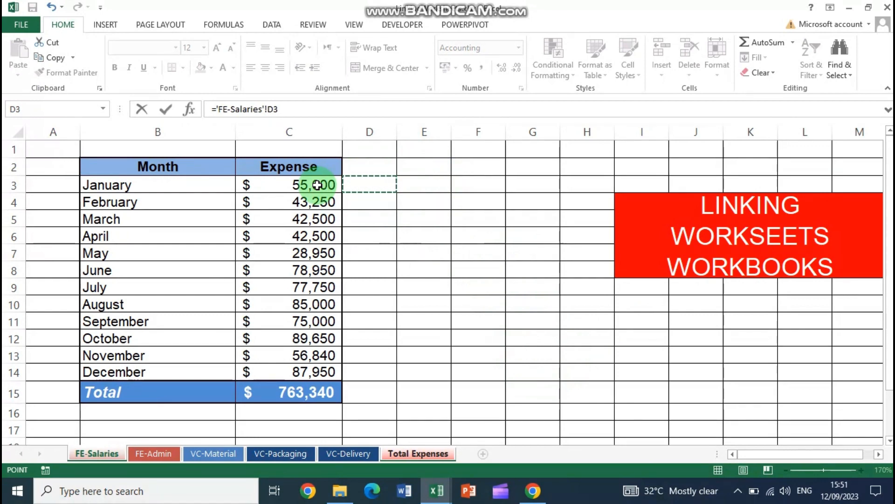
pyautogui.click(317, 185)
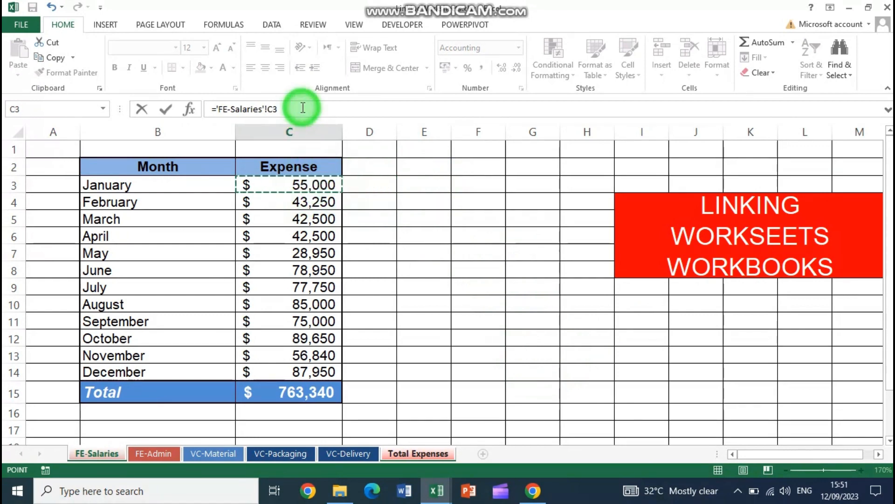
# Add C3 from the FE-Admin sheet to complete the formula ='FE-Salaries'!C3+'FE-Admin'!C3.
pyautogui.click(302, 109)
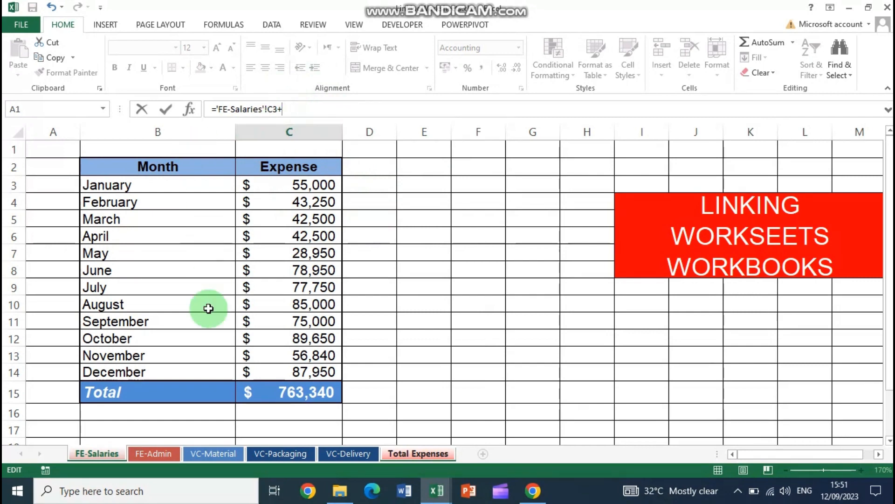
pyautogui.click(154, 454)
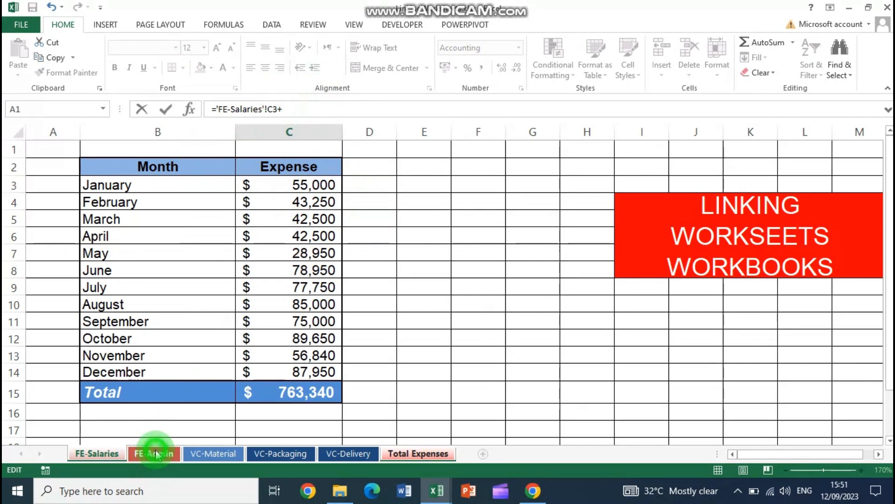
pyautogui.click(156, 452)
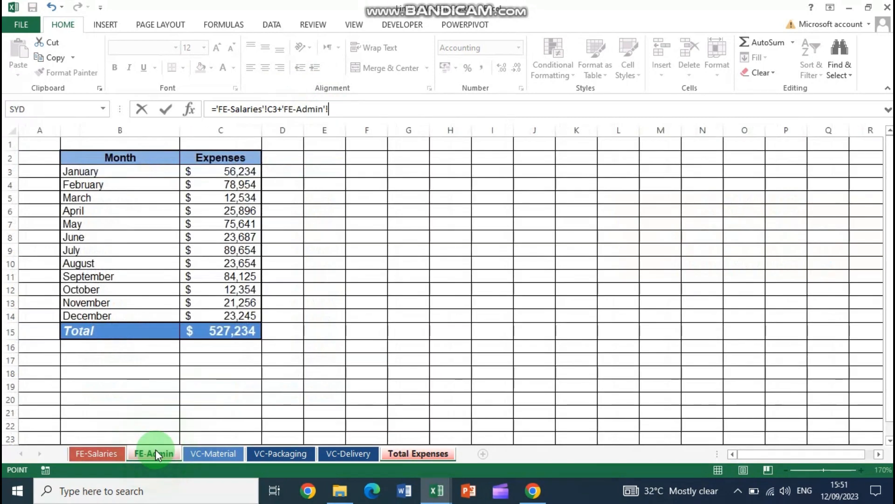
pyautogui.click(208, 171)
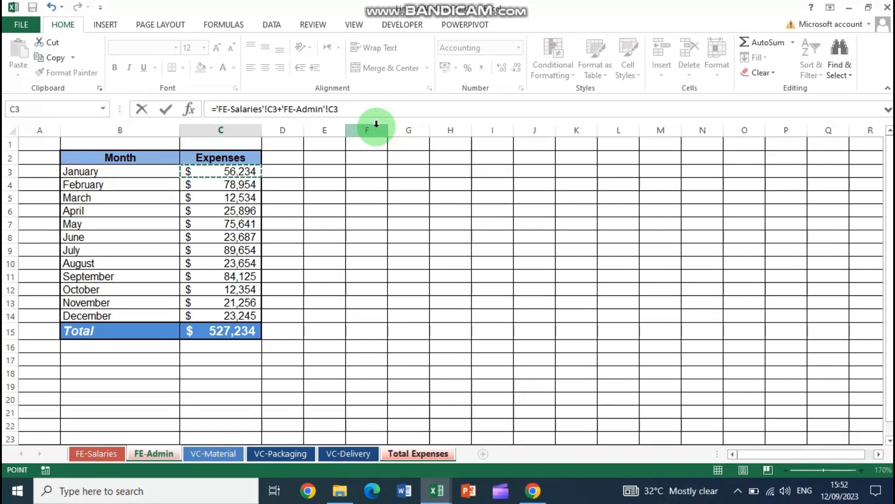
pyautogui.press('Return')
# Fill January's Fixed Expenses formula down column C through December.
pyautogui.click(324, 202)
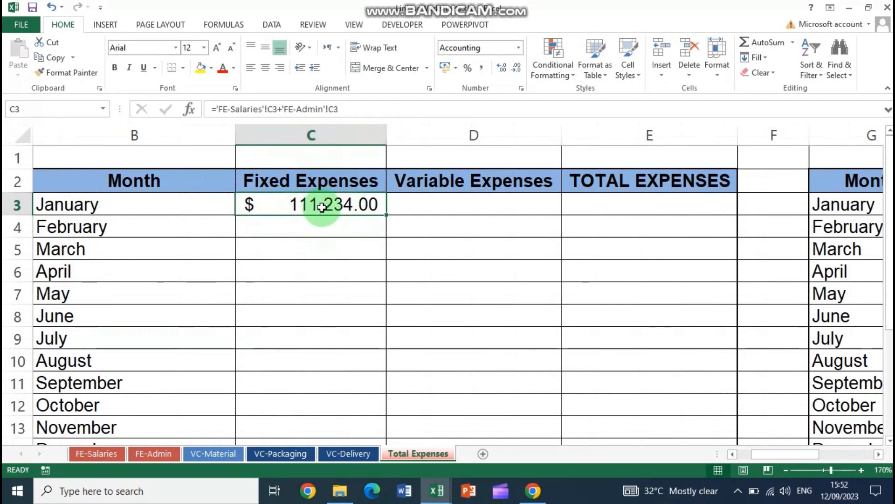
pyautogui.scroll(-1, 321, 208)
pyautogui.scroll(1, 369, 208)
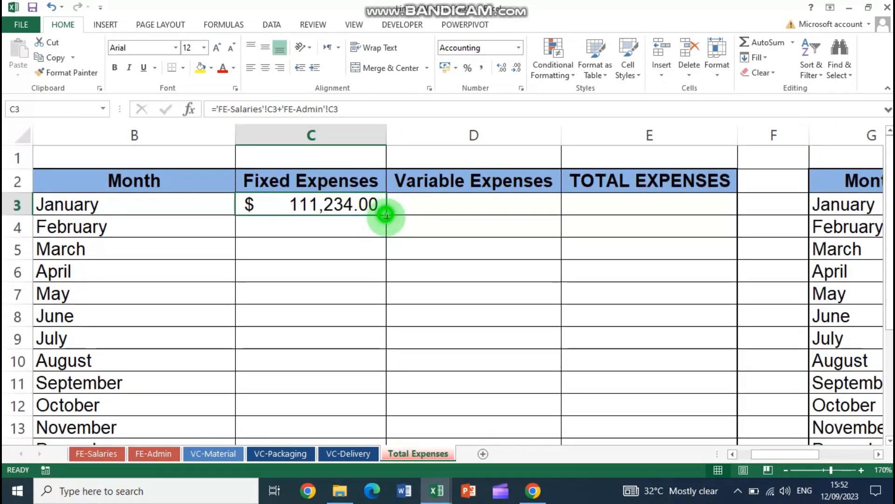
pyautogui.moveTo(387, 215); pyautogui.dragTo(387, 387)
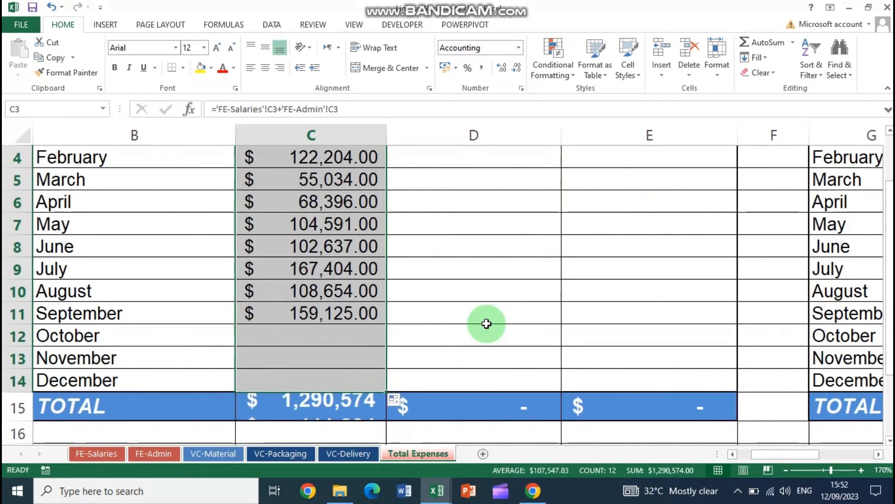
pyautogui.scroll(1, 330, 223)
# Inspect the sheet and cell references in January's Fixed Expenses formula in C3.
pyautogui.click(320, 202)
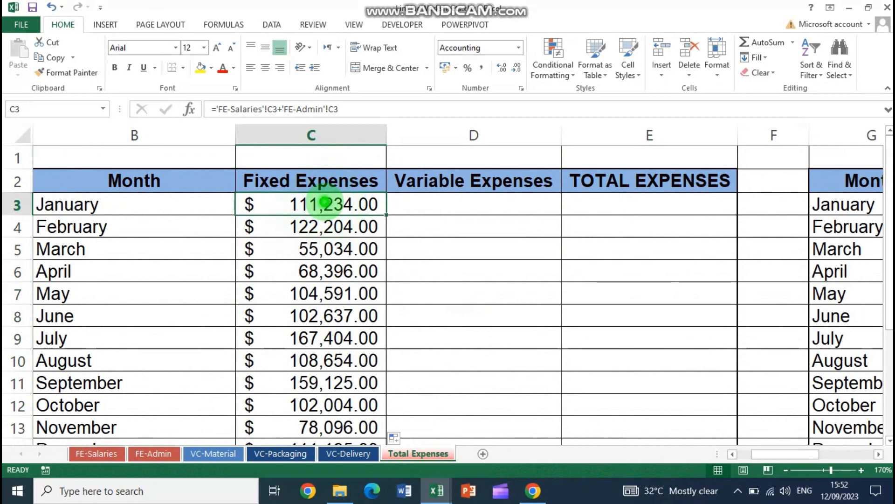
pyautogui.doubleClick(325, 202)
pyautogui.click(248, 205)
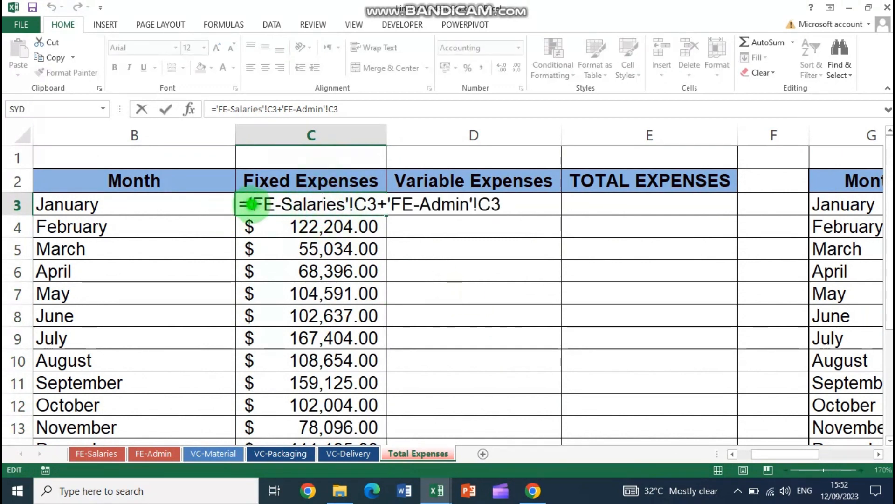
pyautogui.moveTo(252, 205); pyautogui.dragTo(500, 208)
pyautogui.click(358, 205)
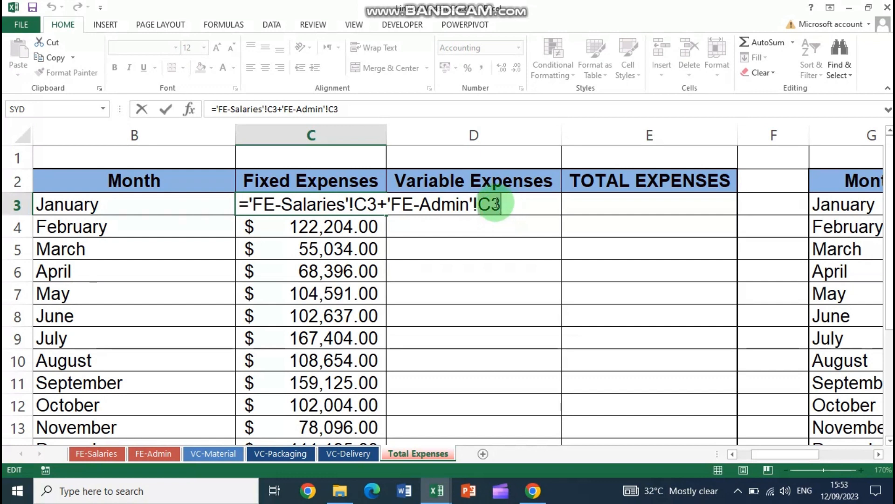
pyautogui.click(491, 203)
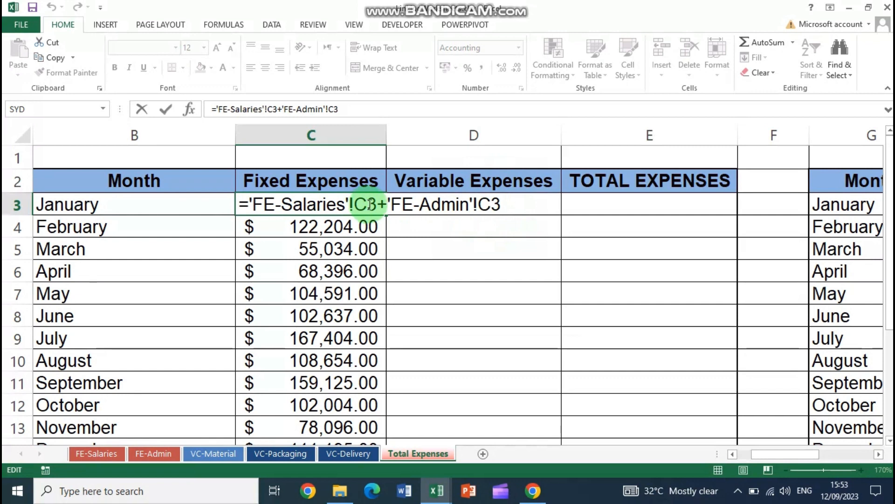
pyautogui.press('Return')
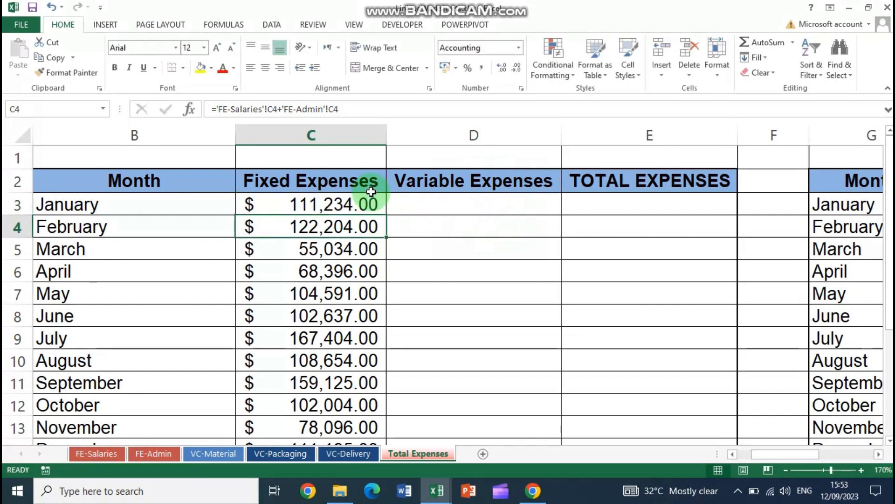
# Review the monthly costs on the VC-Material, VC-Packaging and VC-Delivery sheets and return to Total Expenses.
pyautogui.click(454, 206)
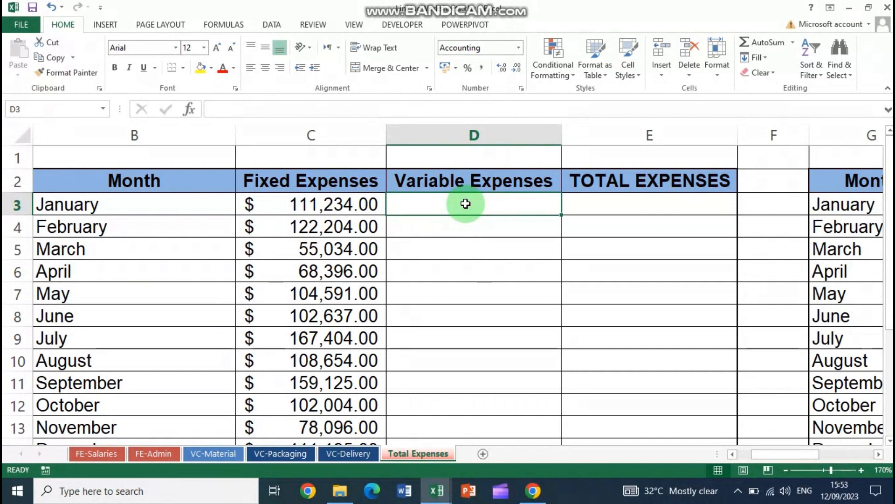
pyautogui.click(214, 452)
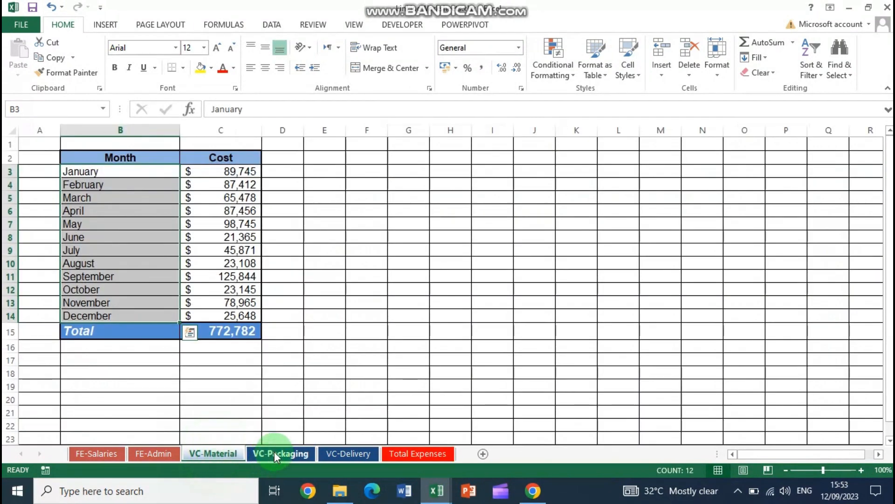
pyautogui.click(275, 454)
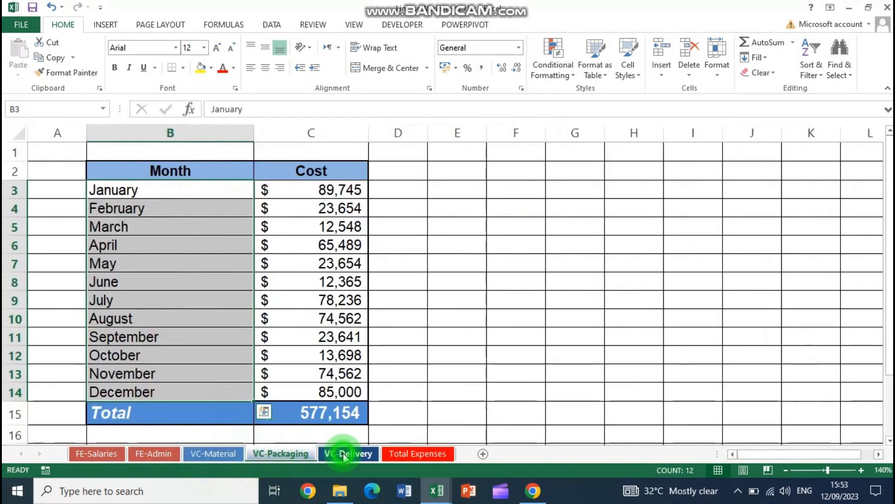
pyautogui.click(345, 455)
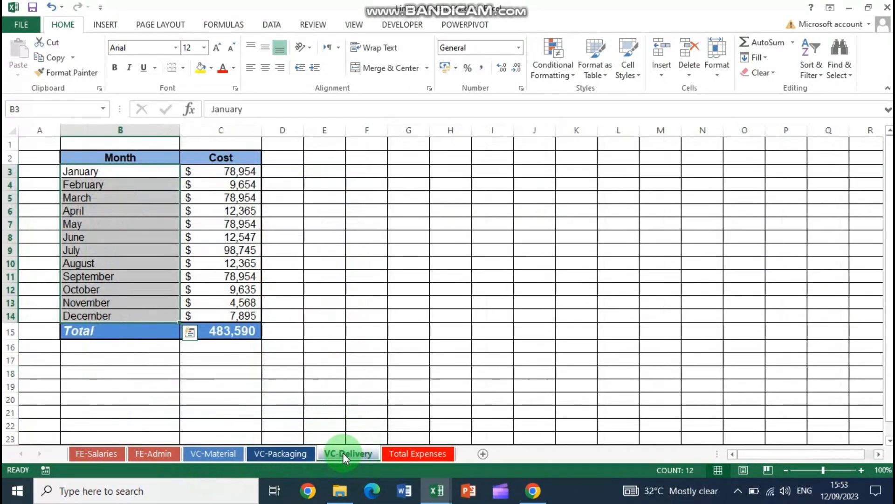
pyautogui.click(400, 453)
# Total January's Variable Expenses in D3 across the three variable cost sheets with =SUM('VC-Material:VC-Delivery'!C3).
pyautogui.click(454, 199)
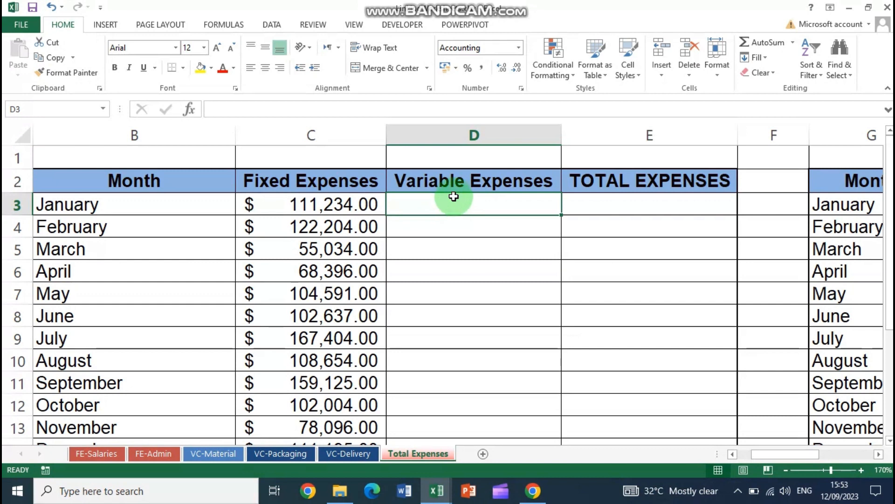
pyautogui.write('=SUM(')
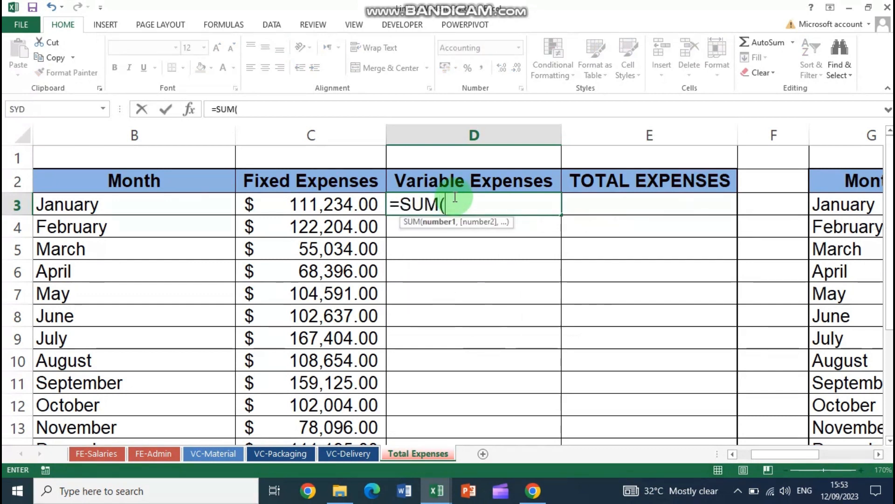
pyautogui.click(202, 455)
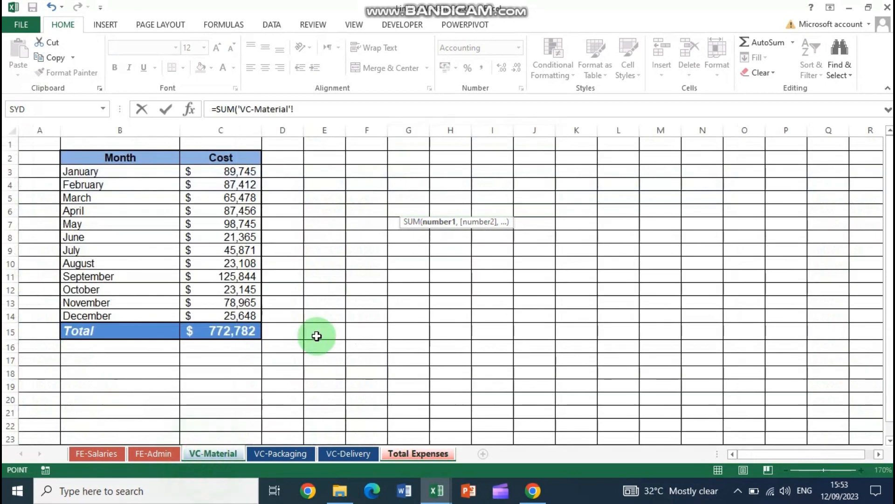
pyautogui.click(247, 171)
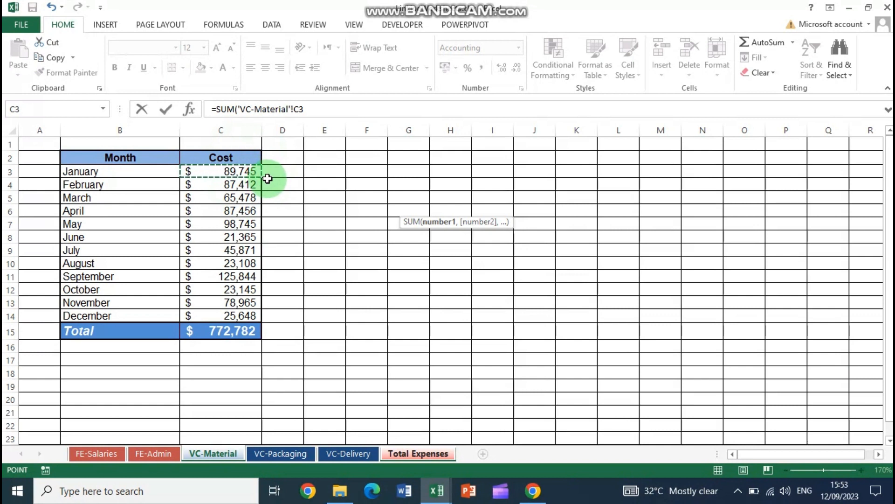
pyautogui.keyDown('shift'); pyautogui.click(355, 452); pyautogui.keyUp('shift')
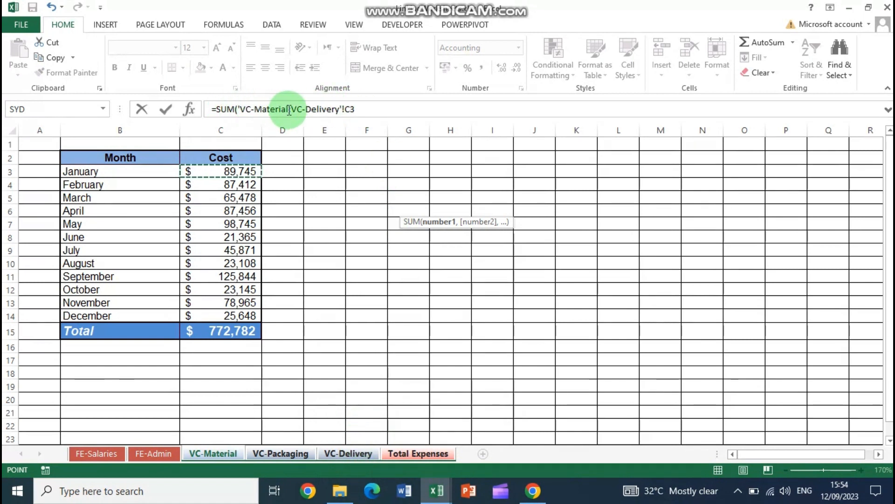
pyautogui.click(358, 109)
pyautogui.write(')')
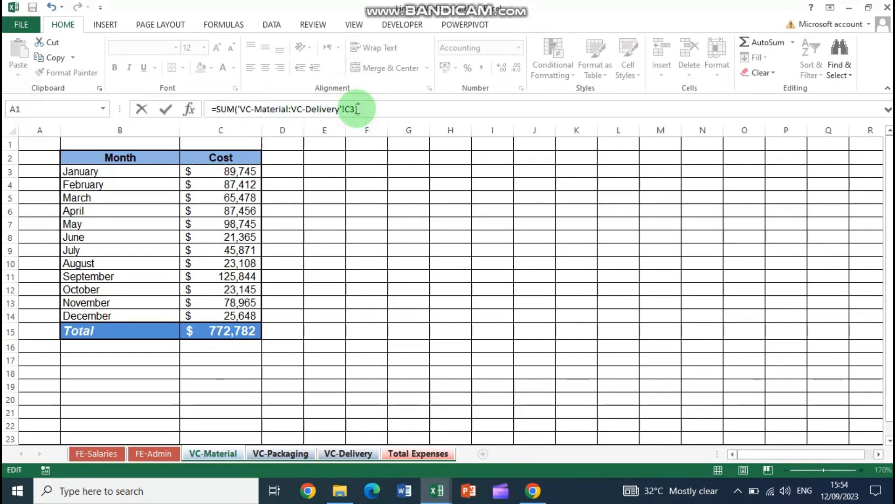
pyautogui.press('Return')
# Inspect the sheet range in January's Variable Expenses SUM formula in D3.
pyautogui.doubleClick(427, 204)
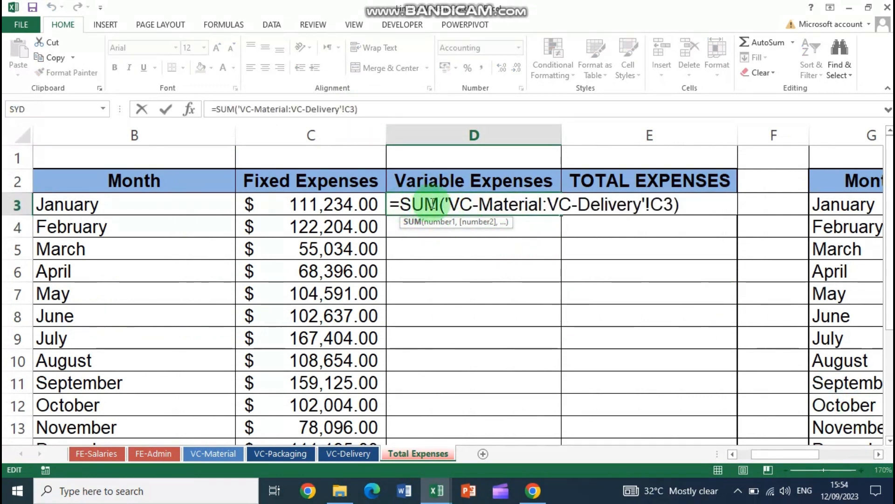
pyautogui.click(546, 205)
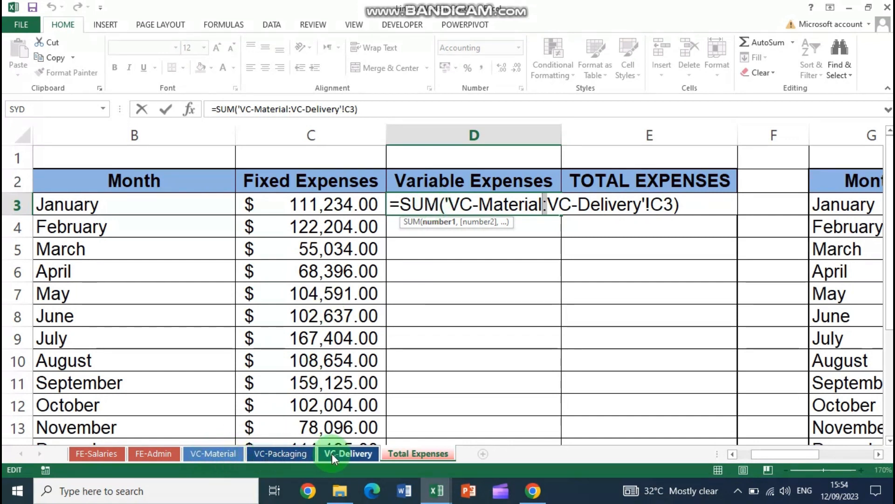
pyautogui.press('Return')
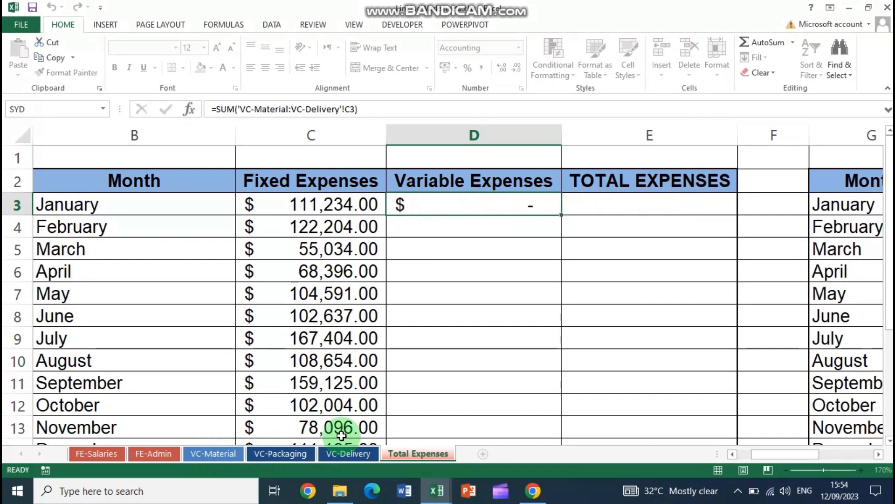
# Fill January's Variable Expenses formula down column D through December and narrow the column slightly.
pyautogui.click(493, 201)
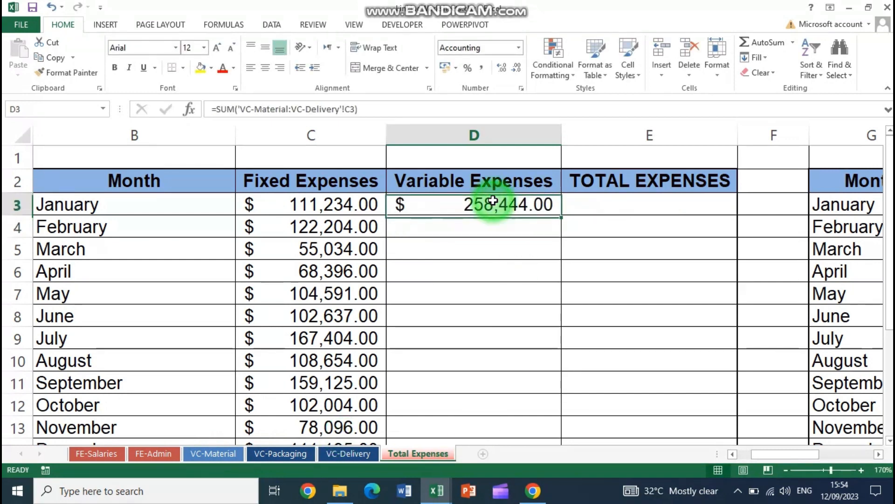
pyautogui.moveTo(560, 214); pyautogui.dragTo(560, 214)
pyautogui.doubleClick(560, 214)
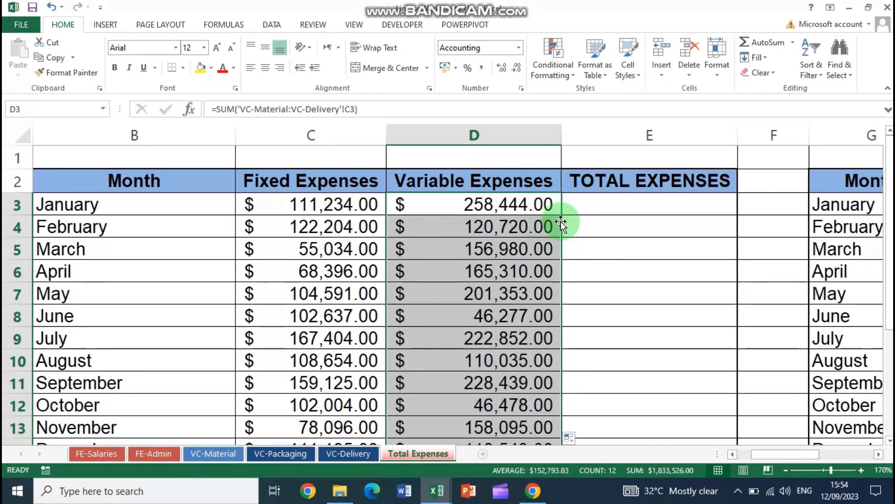
pyautogui.moveTo(560, 136); pyautogui.dragTo(555, 137)
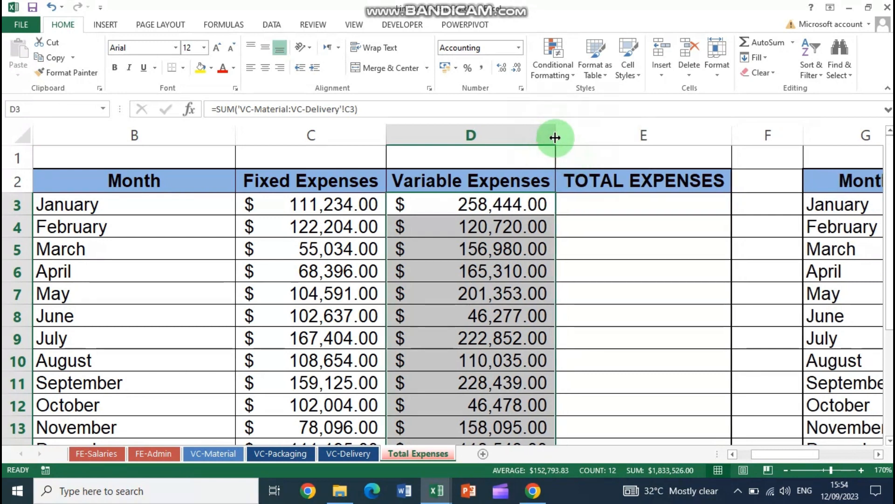
# Recheck the VC-Material to VC-Delivery reference in the D3 formula without changing it.
pyautogui.click(521, 204)
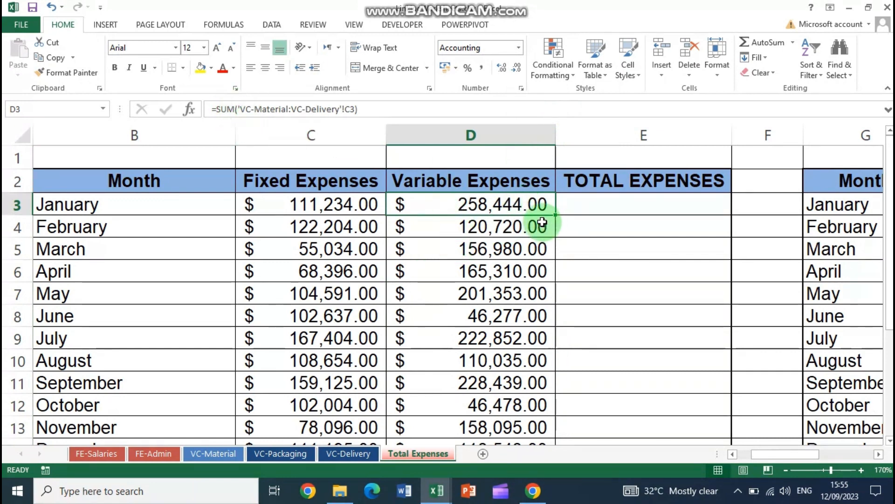
pyautogui.doubleClick(499, 204)
pyautogui.moveTo(460, 203); pyautogui.dragTo(639, 209)
pyautogui.press('Escape')
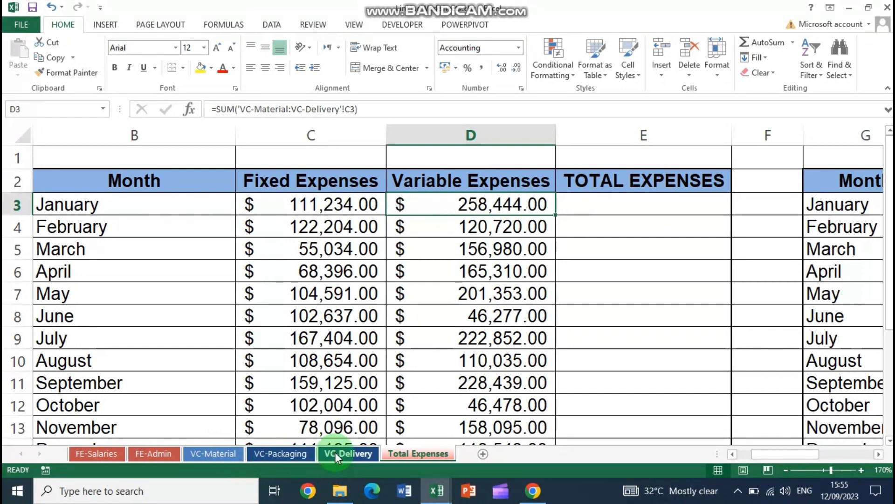
# Move the FE-Admin sheet between VC-Packaging and VC-Delivery and check its effect on the Variable Expenses in Total Expenses.
pyautogui.click(149, 454)
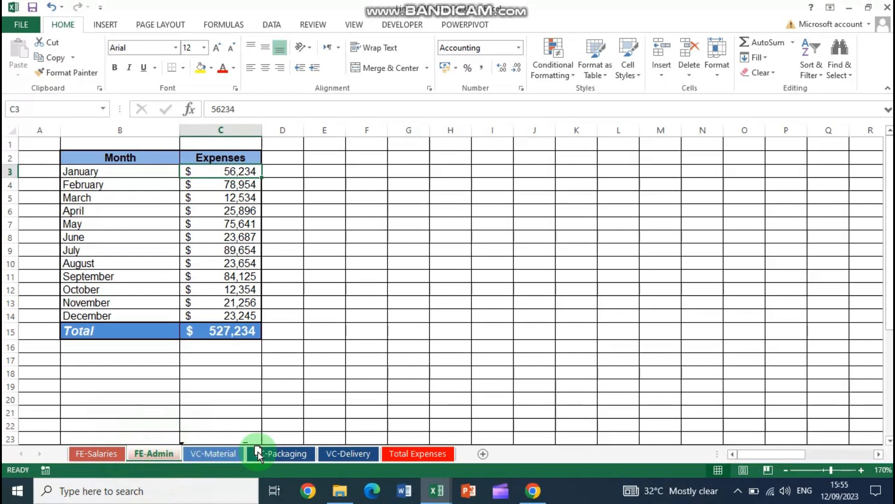
pyautogui.moveTo(316, 455); pyautogui.dragTo(317, 455)
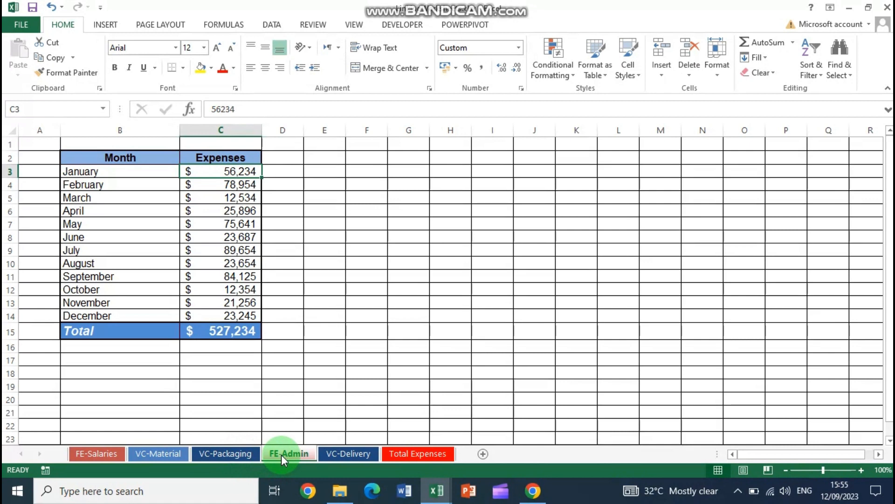
pyautogui.click(447, 454)
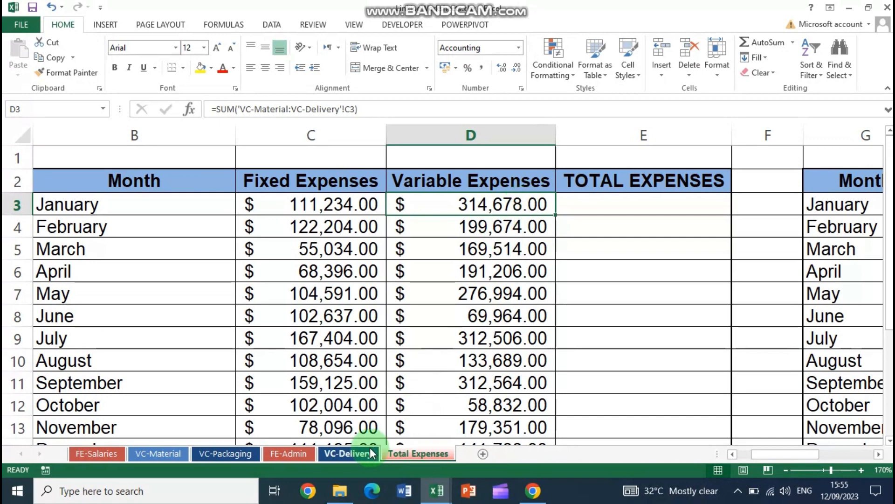
pyautogui.click(290, 455)
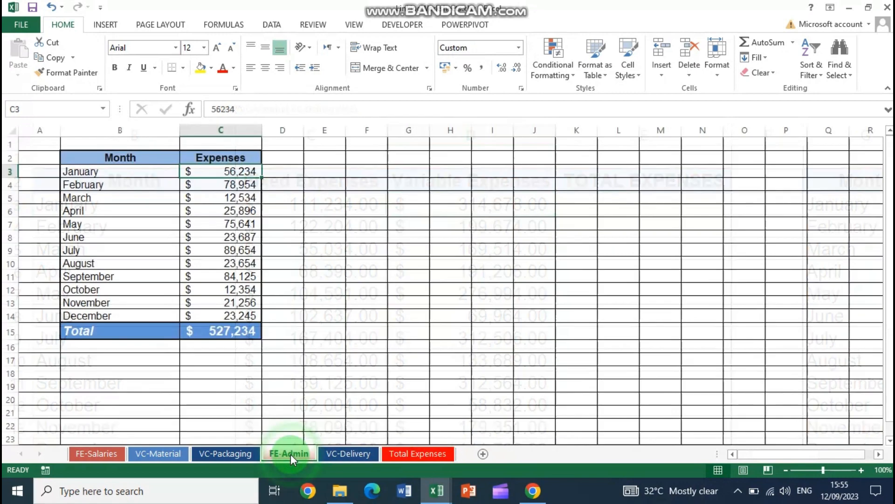
pyautogui.click(343, 452)
pyautogui.click(410, 453)
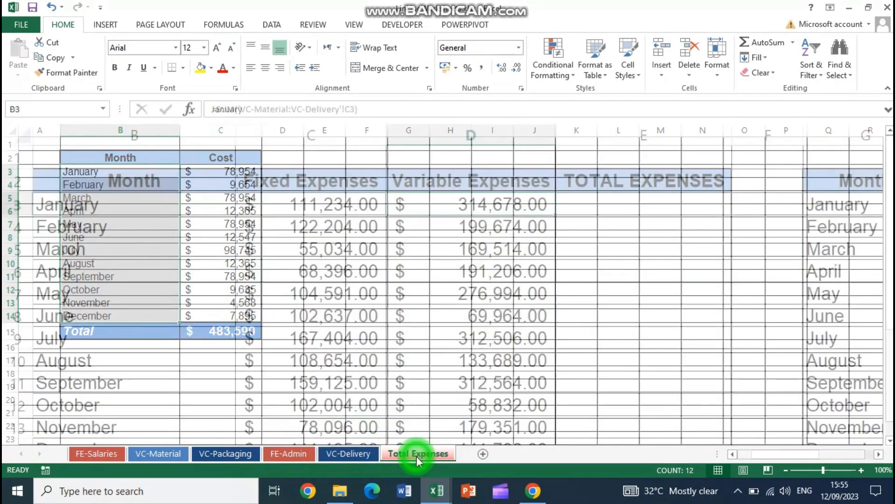
pyautogui.click(513, 200)
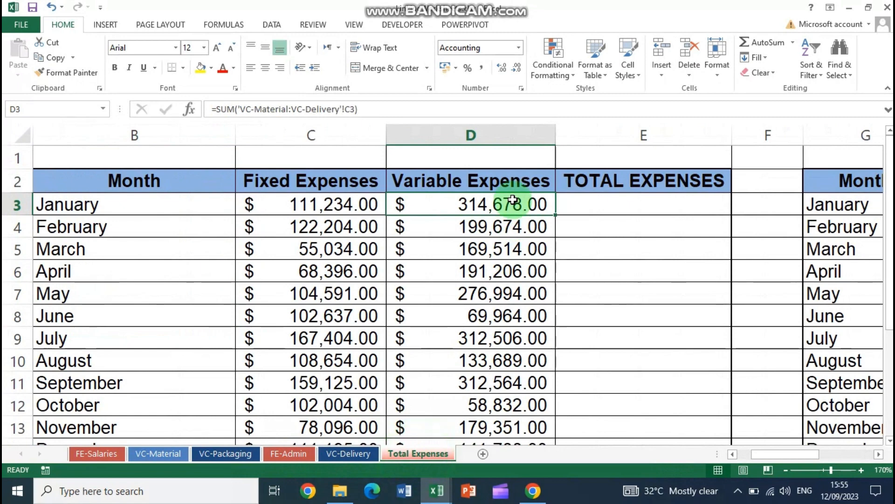
# Move the FE-Admin sheet back between FE-Salaries and VC-Material and return to the Total Expenses sheet.
pyautogui.click(292, 453)
pyautogui.moveTo(241, 455); pyautogui.dragTo(126, 454)
pyautogui.click(405, 453)
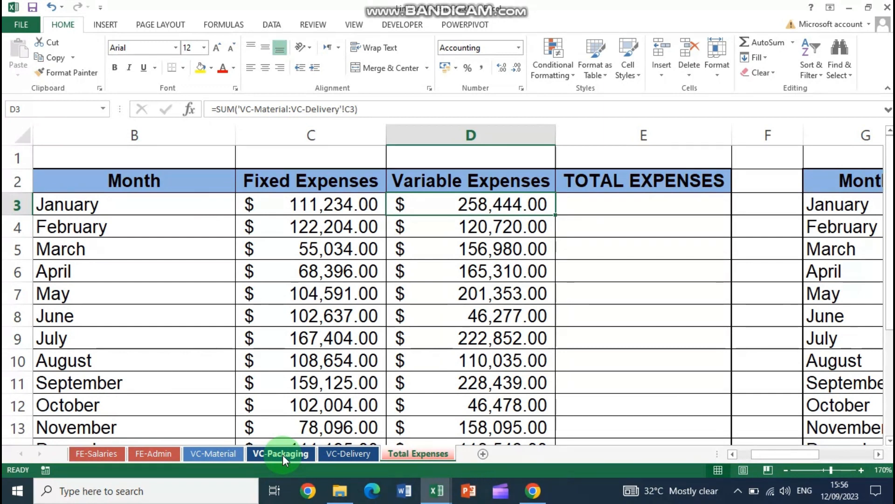
# Try the VC-Packaging sheet ahead of VC-Material, check the Variable Expenses, and move it back between VC-Material and VC-Delivery.
pyautogui.moveTo(282, 455); pyautogui.dragTo(183, 458)
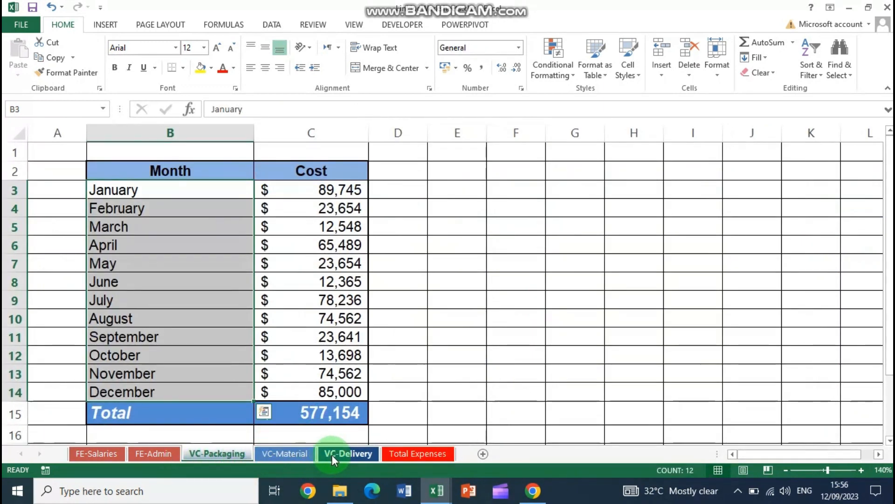
pyautogui.click(408, 455)
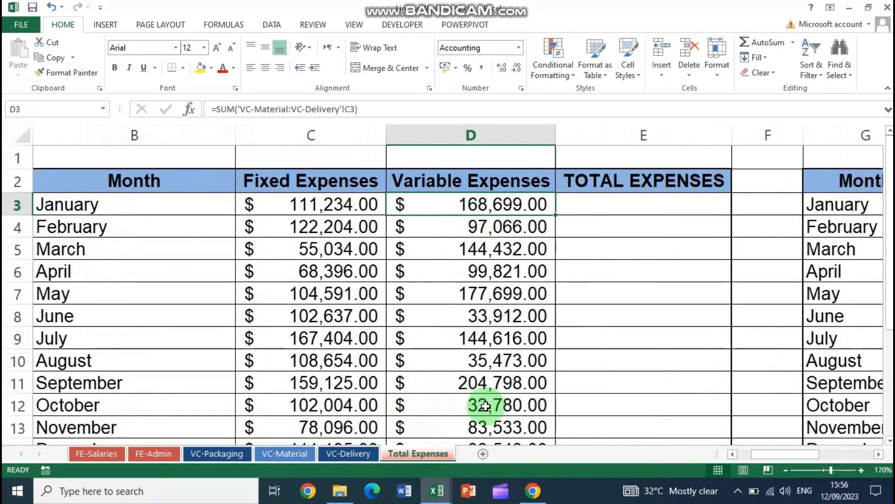
pyautogui.moveTo(217, 454); pyautogui.dragTo(327, 455)
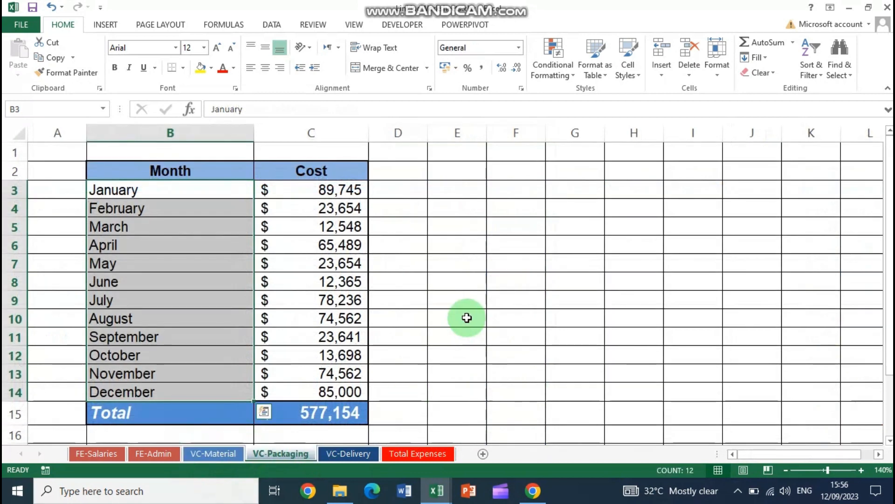
pyautogui.click(431, 452)
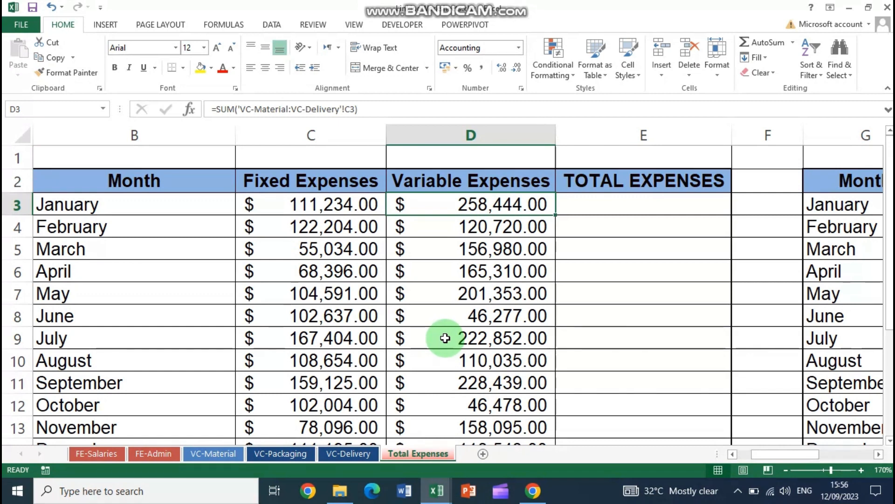
# Sum January's fixed and variable expenses in E3 with =SUM(C3:D3) and fill the formula down the TOTAL EXPENSES column through December.
pyautogui.click(615, 205)
pyautogui.click(761, 42)
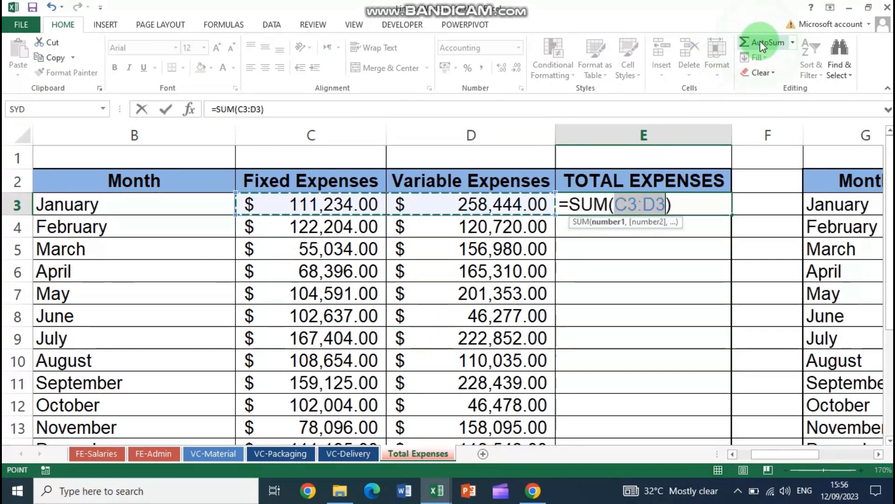
pyautogui.click(760, 42)
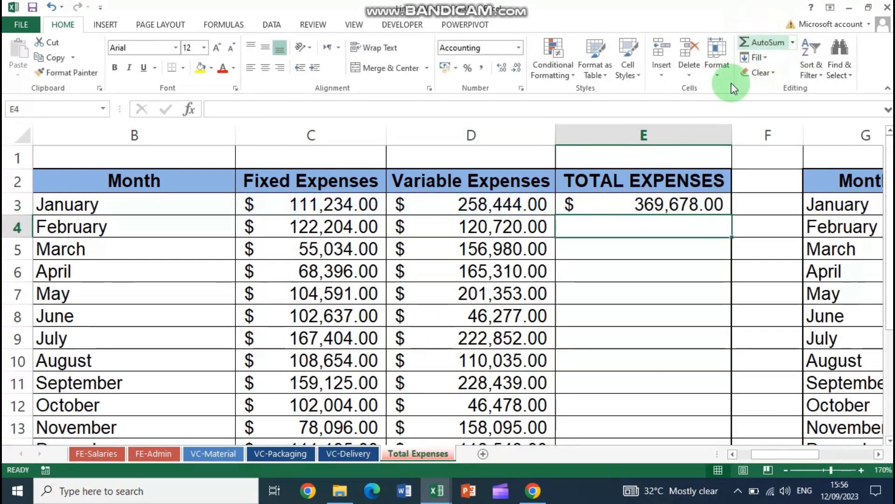
pyautogui.doubleClick(728, 211)
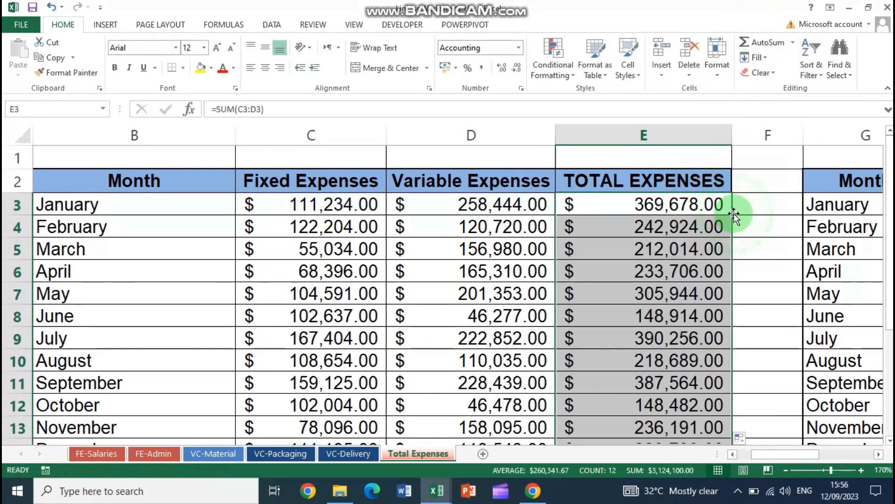
# Narrow spacer column F and the second table's Month and Fixed Expenses columns, and autofit its Variable Expenses column.
pyautogui.moveTo(786, 455); pyautogui.dragTo(828, 455)
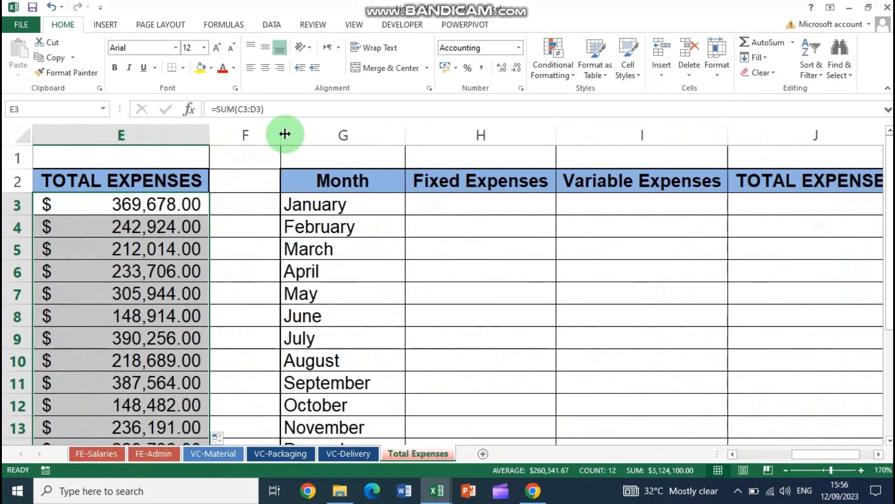
pyautogui.moveTo(280, 135); pyautogui.dragTo(245, 135)
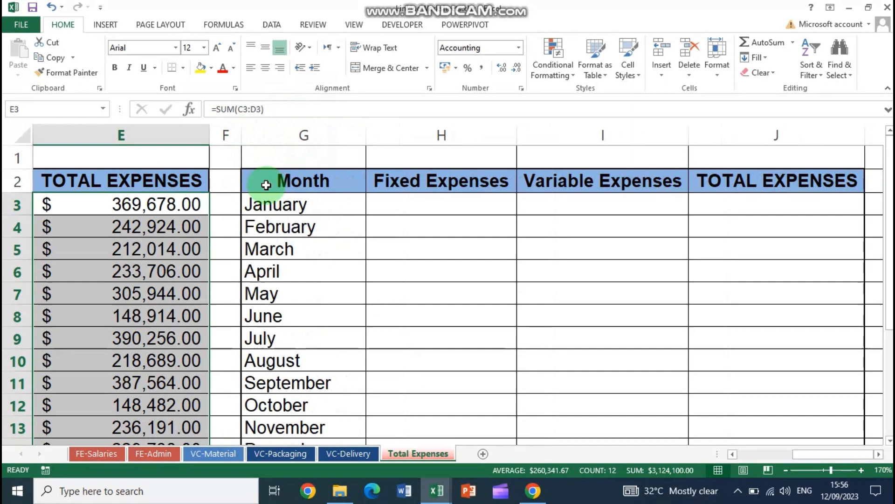
pyautogui.click(374, 202)
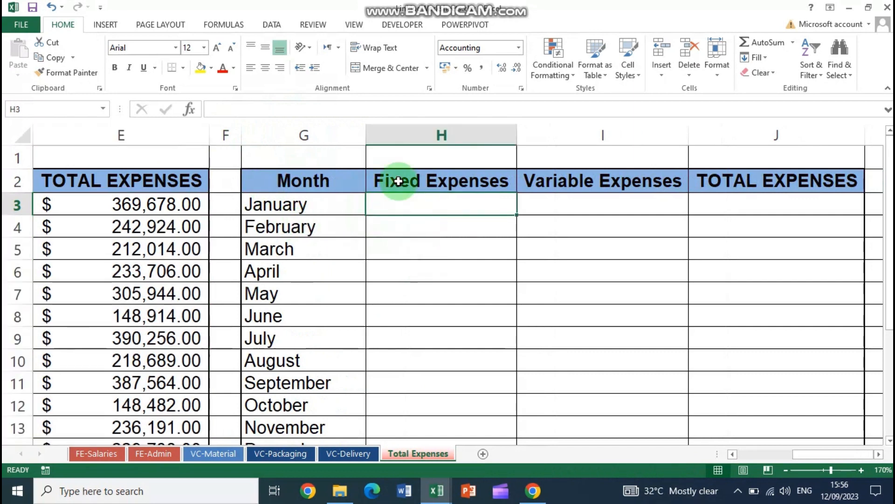
pyautogui.moveTo(362, 133); pyautogui.dragTo(338, 134)
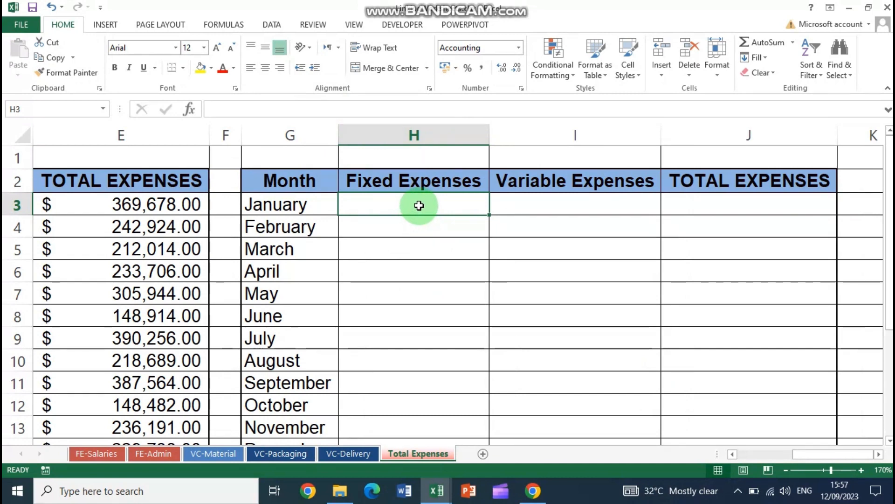
pyautogui.moveTo(490, 134); pyautogui.dragTo(487, 134)
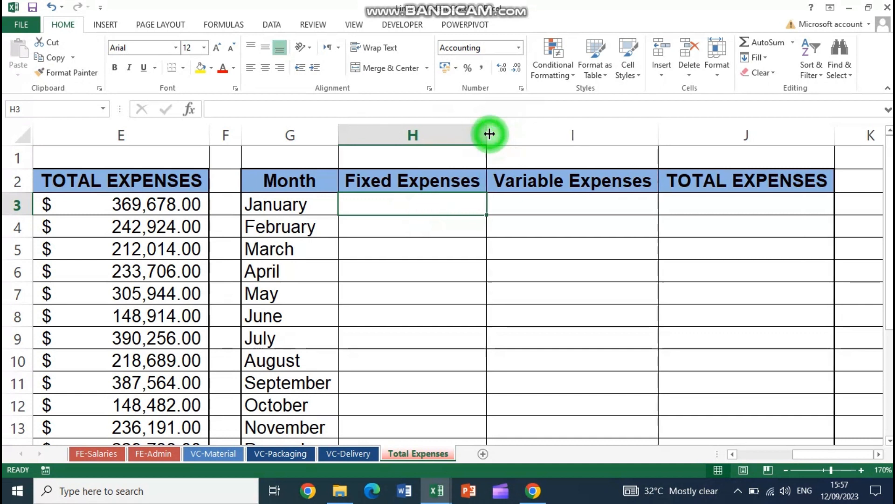
pyautogui.doubleClick(658, 131)
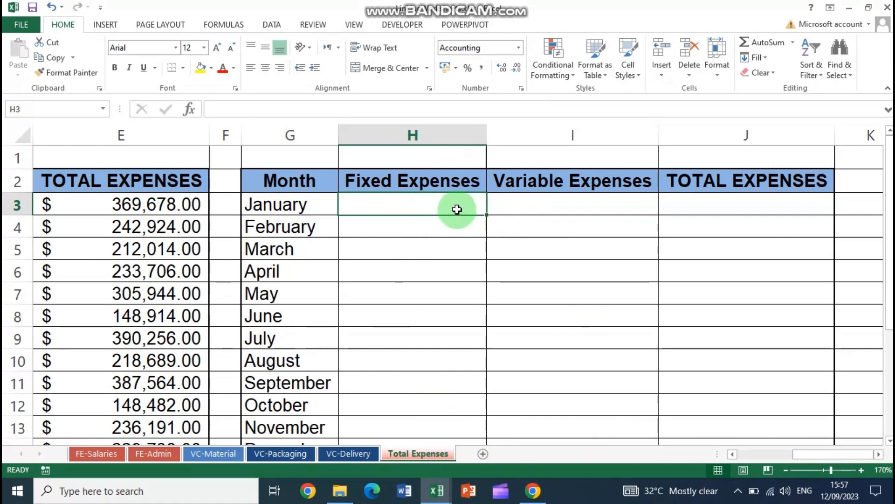
# Define the workbook name feSalaries for the monthly expenses in C3:C14 on the FE-Salaries sheet.
pyautogui.click(89, 455)
pyautogui.click(152, 455)
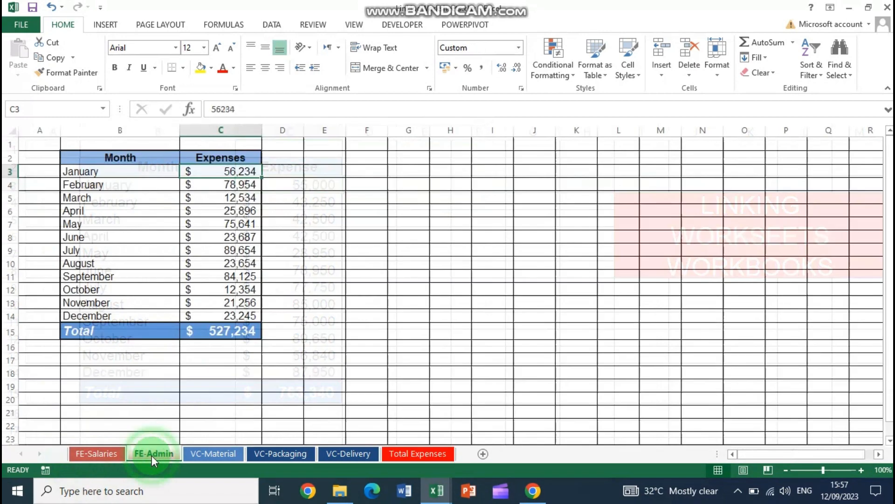
pyautogui.click(99, 454)
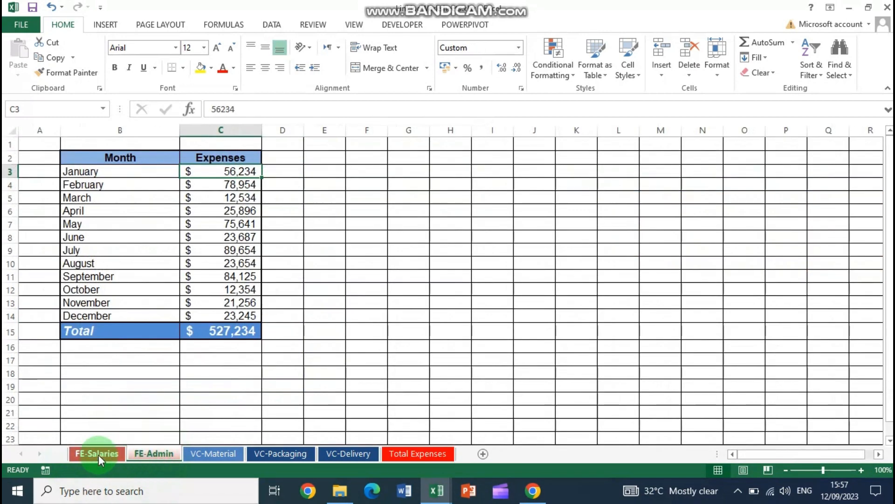
pyautogui.click(300, 188)
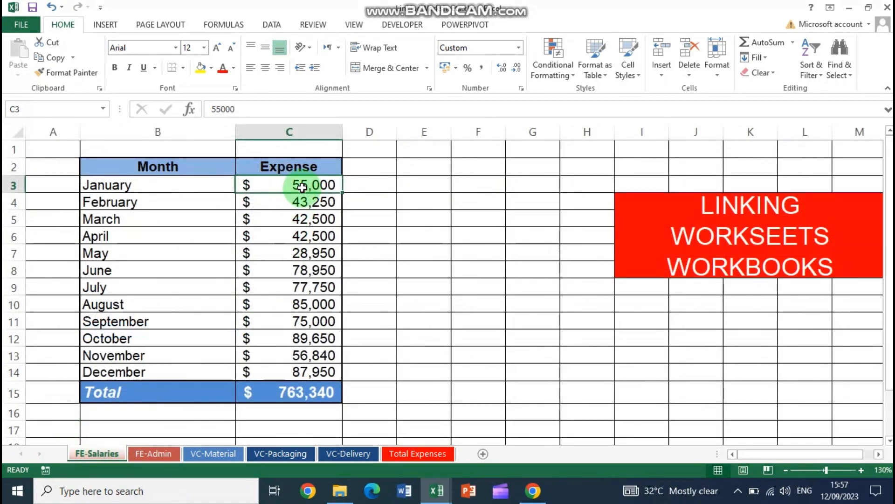
pyautogui.moveTo(302, 187); pyautogui.dragTo(304, 367)
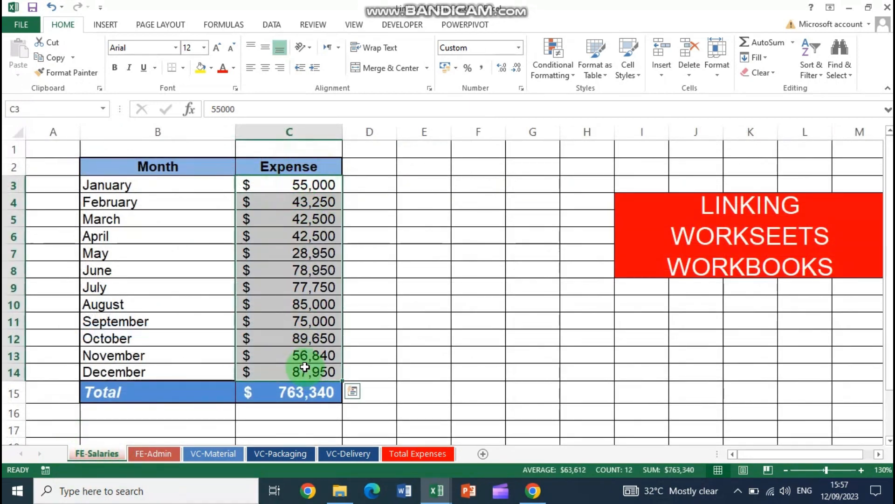
pyautogui.click(235, 29)
pyautogui.click(410, 43)
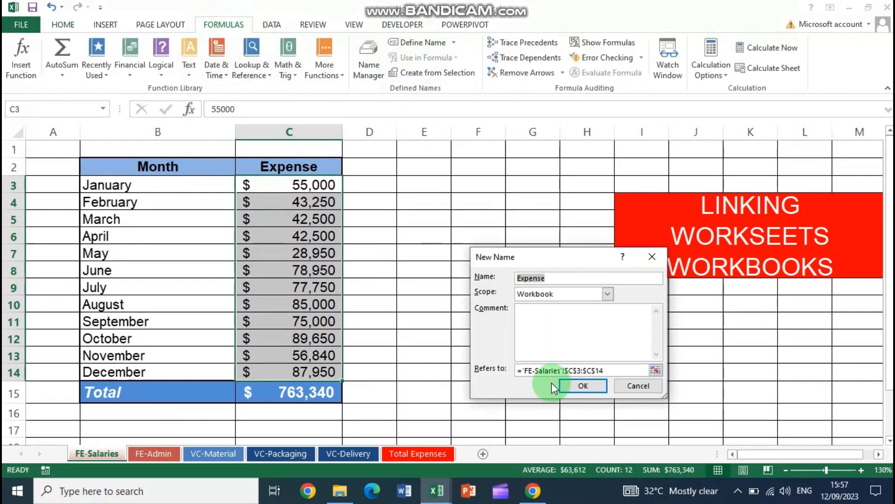
pyautogui.write('feSalaries')
pyautogui.press('Return')
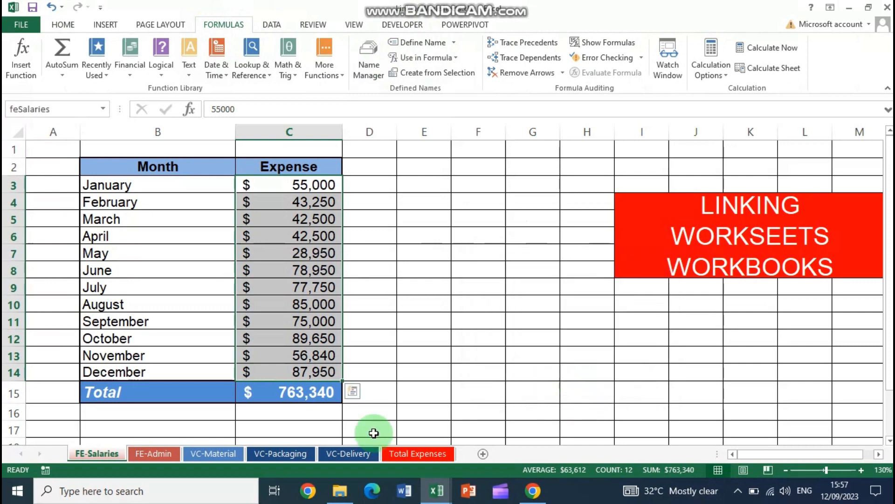
# Define the workbook name feAdmin for the monthly expenses in C3:C14 on the FE-Admin sheet.
pyautogui.click(153, 453)
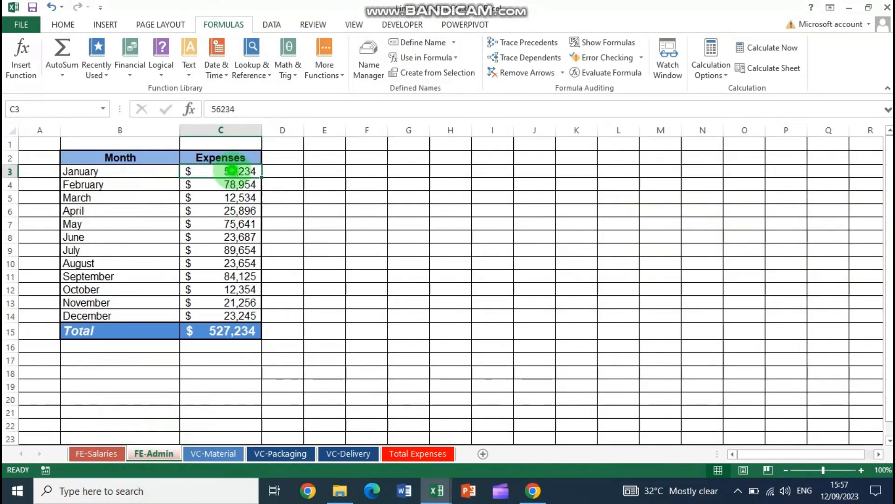
pyautogui.moveTo(230, 171); pyautogui.dragTo(224, 314)
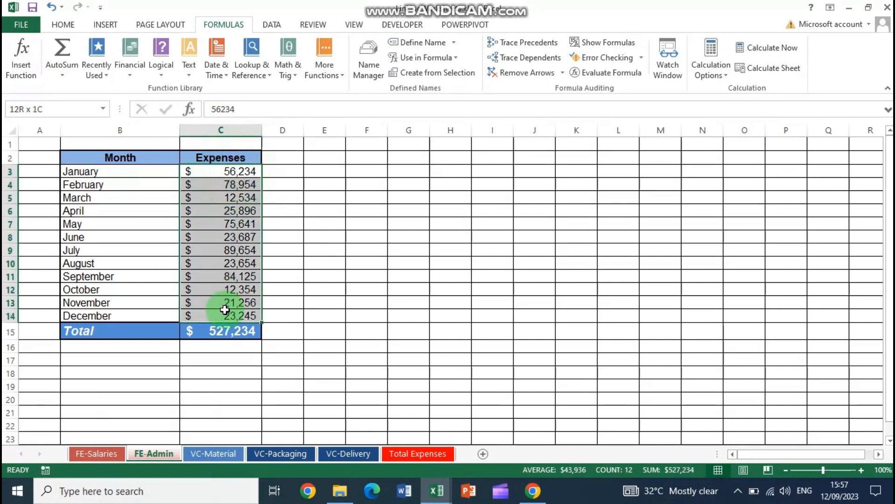
pyautogui.click(420, 42)
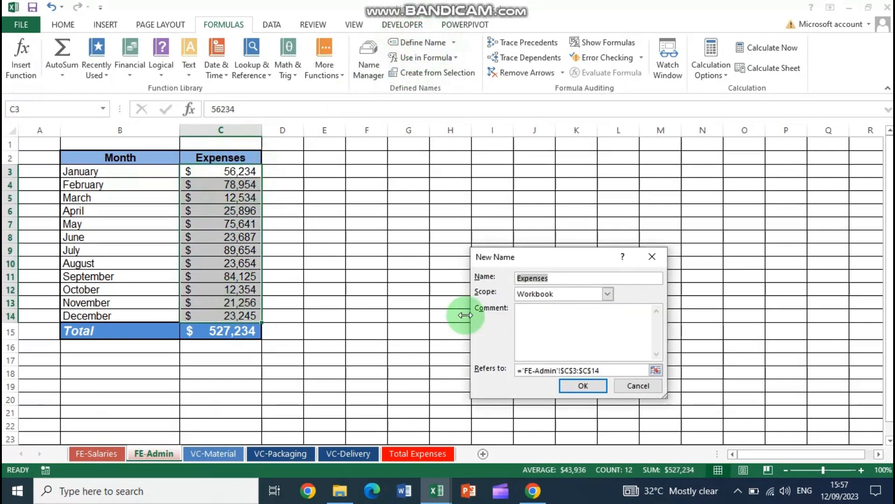
pyautogui.write('feAdmin')
pyautogui.press('Return')
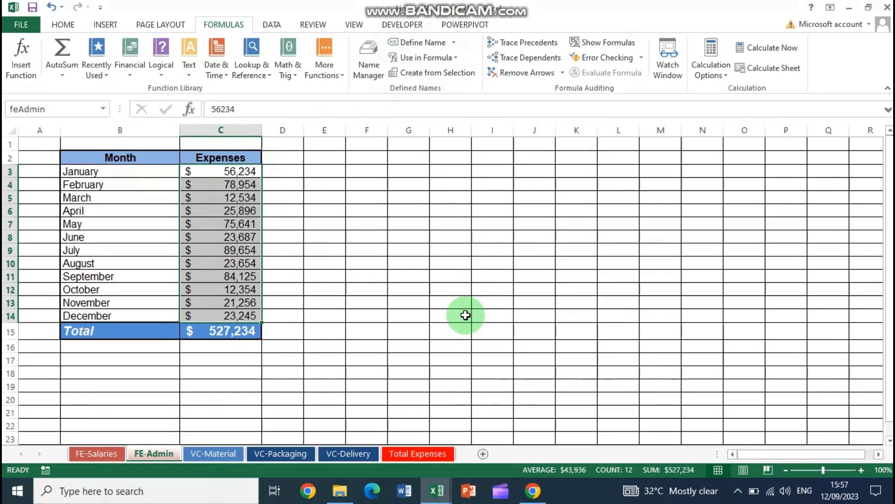
# Add January's fixed expenses in H3 of the Total Expenses sheet with =feSalaries+feAdmin and fill the formula down through December.
pyautogui.click(441, 454)
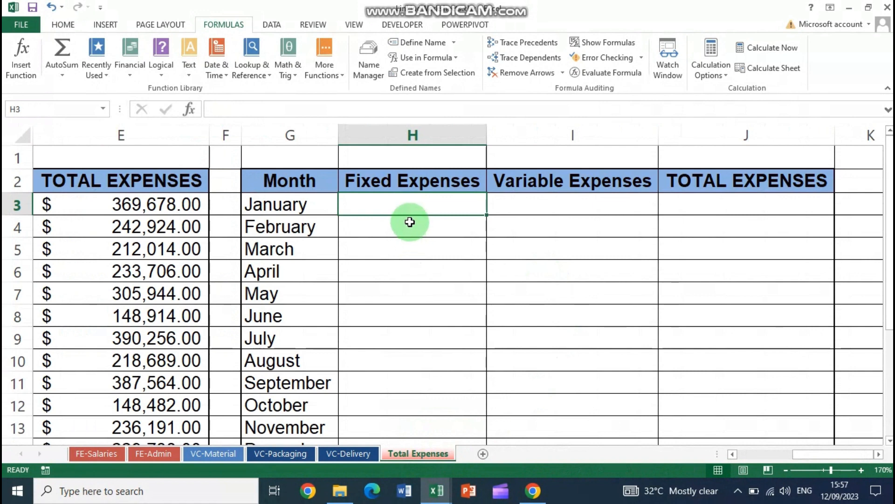
pyautogui.write('=fe')
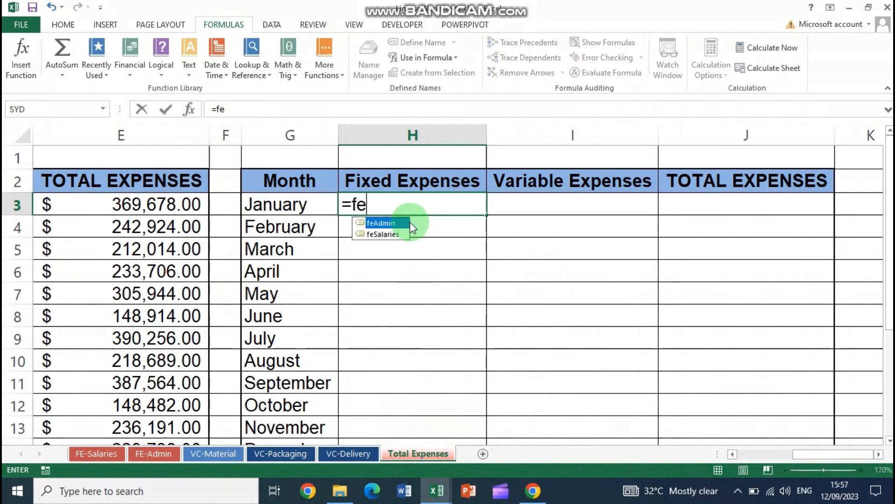
pyautogui.doubleClick(384, 234)
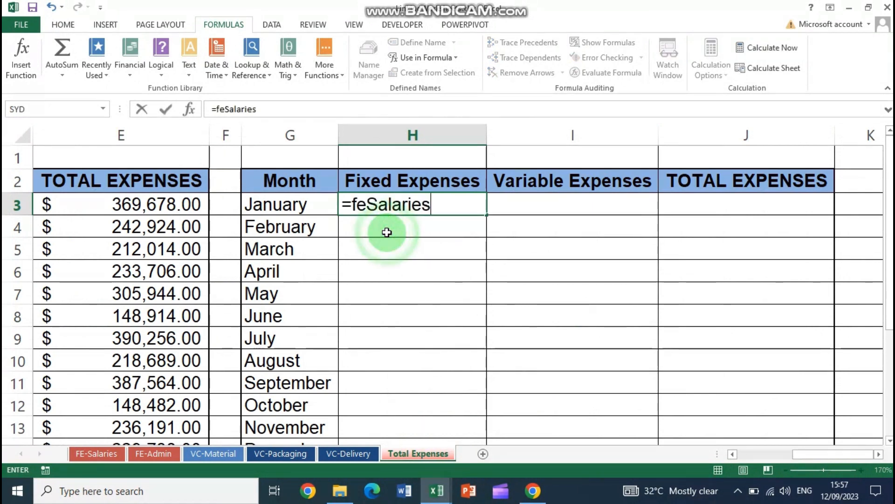
pyautogui.write('+')
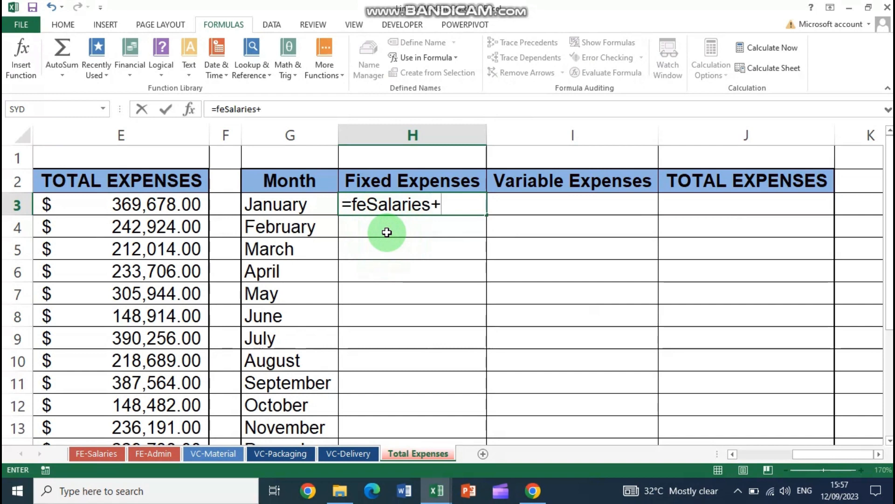
pyautogui.write('fe')
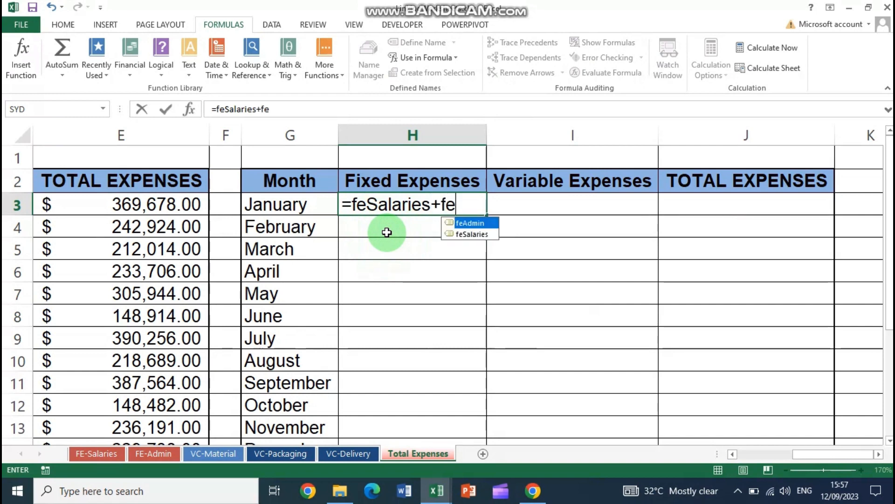
pyautogui.doubleClick(472, 222)
pyautogui.press('Return')
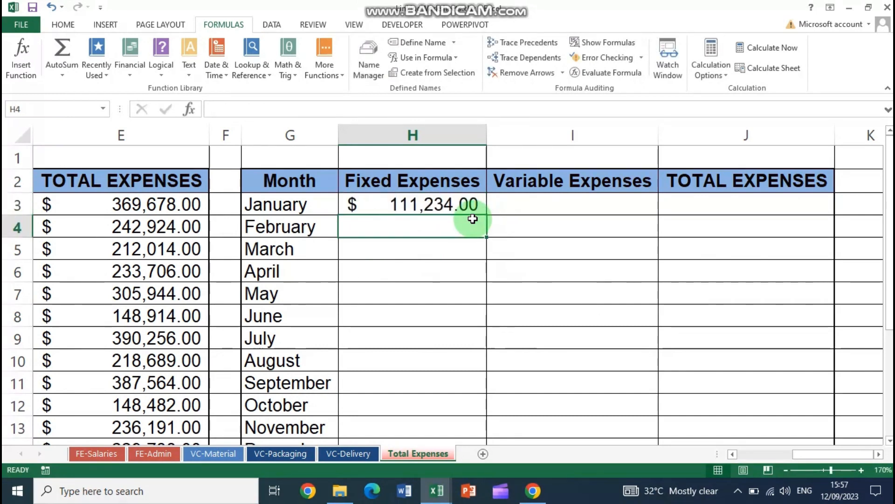
pyautogui.click(455, 207)
pyautogui.doubleClick(485, 215)
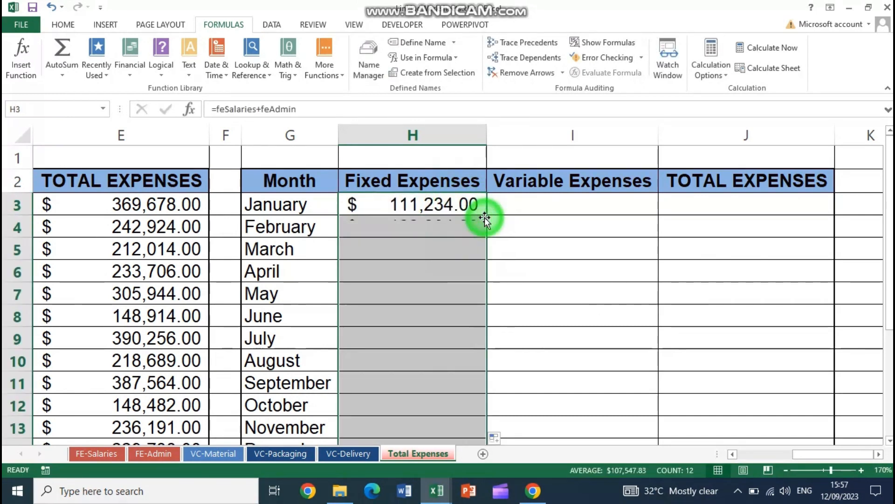
# Widen the second table's Variable Expenses column slightly and close the expenses workbook.
pyautogui.click(541, 204)
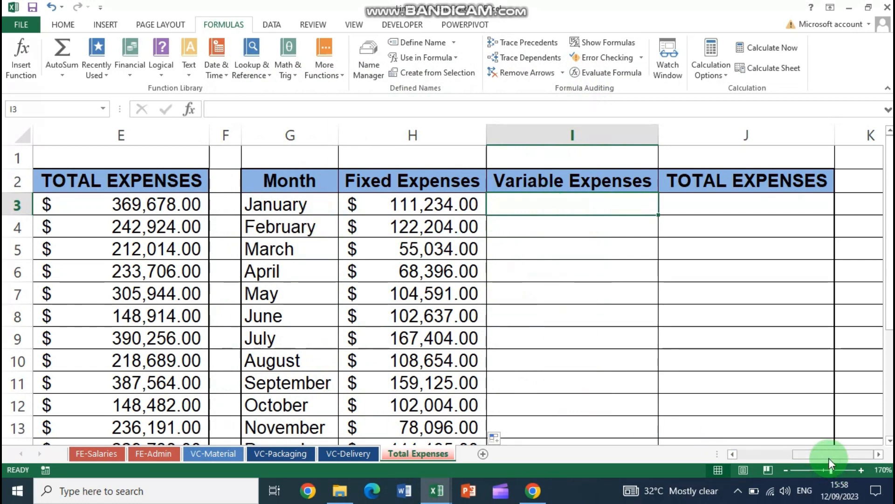
pyautogui.moveTo(830, 458); pyautogui.dragTo(819, 413)
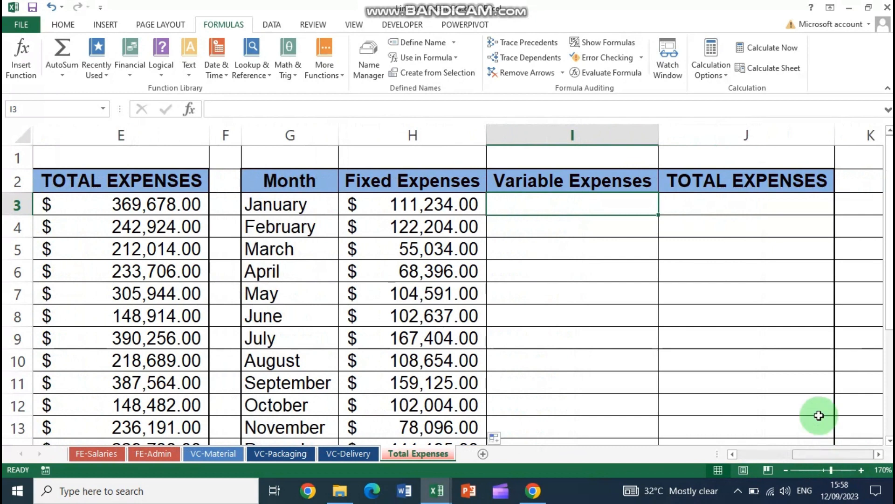
pyautogui.moveTo(659, 136)
pyautogui.mouseDown()
pyautogui.moveTo(616, 143)
pyautogui.moveTo(659, 140)
pyautogui.mouseUp()
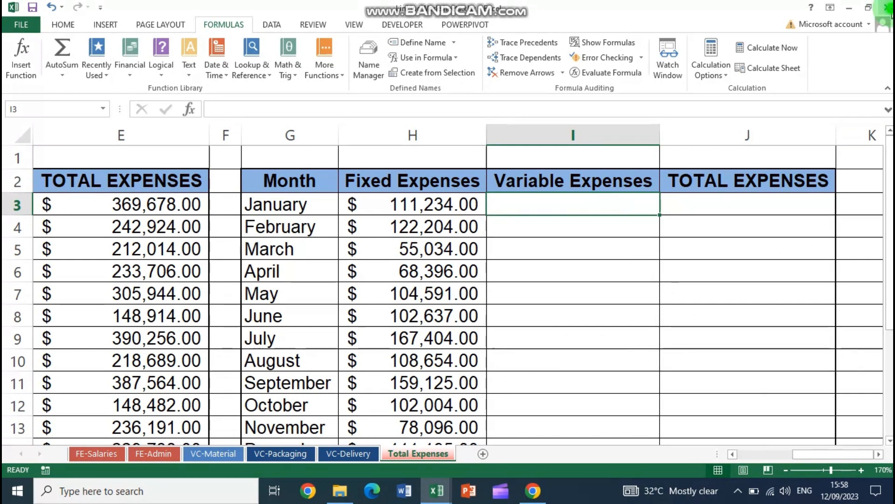
pyautogui.click(888, 7)
pyautogui.click(416, 267)
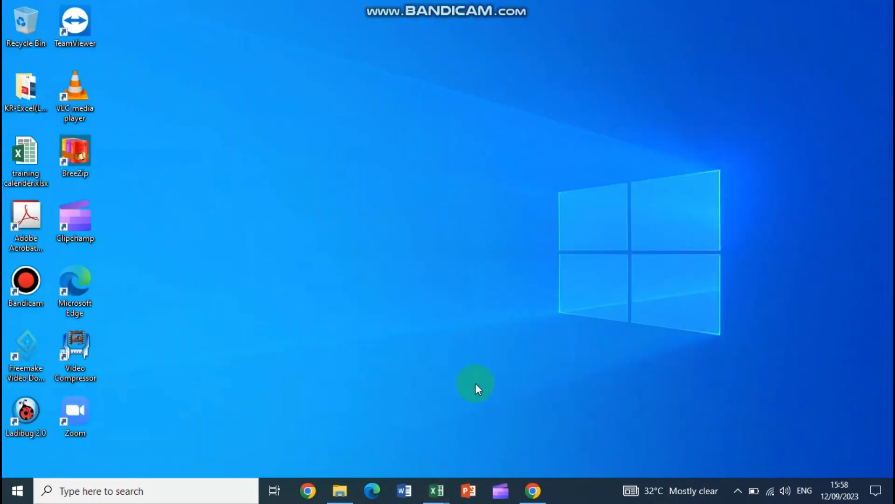
# Examine the unit prices in the Product details sheet and the products and quantities sold in the Total sales table.
pyautogui.click(333, 416)
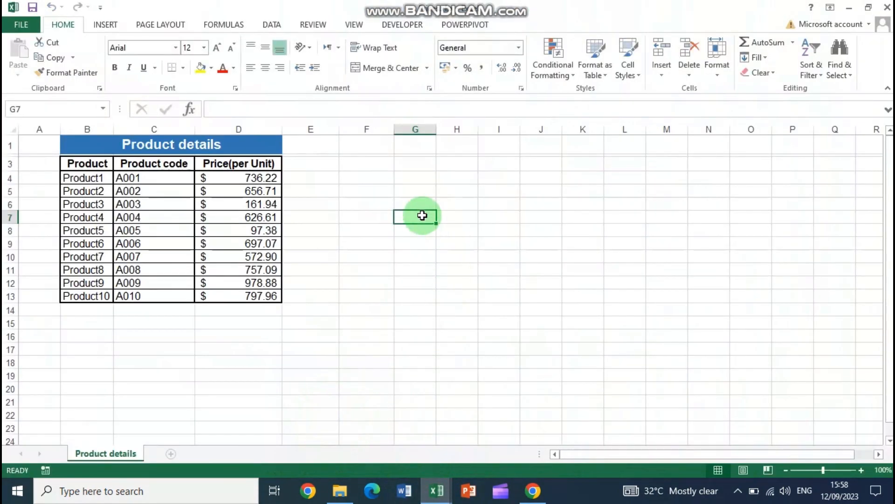
pyautogui.moveTo(68, 165); pyautogui.dragTo(256, 294)
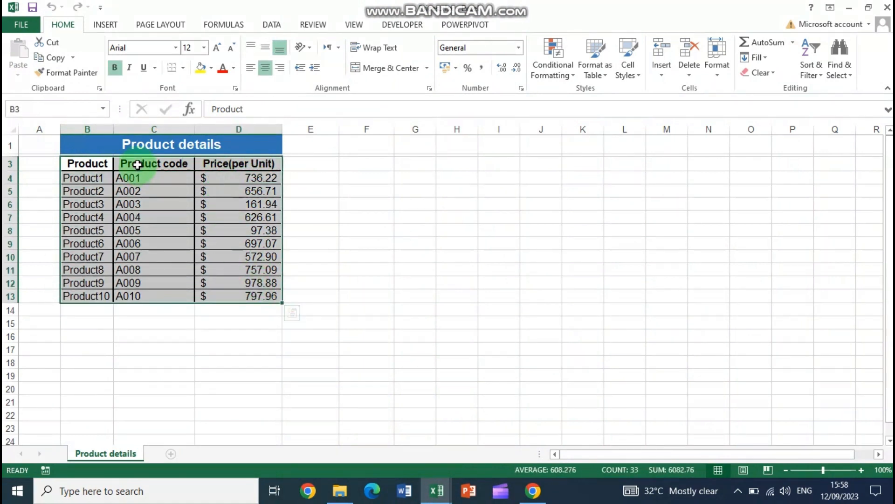
pyautogui.moveTo(260, 167); pyautogui.dragTo(270, 295)
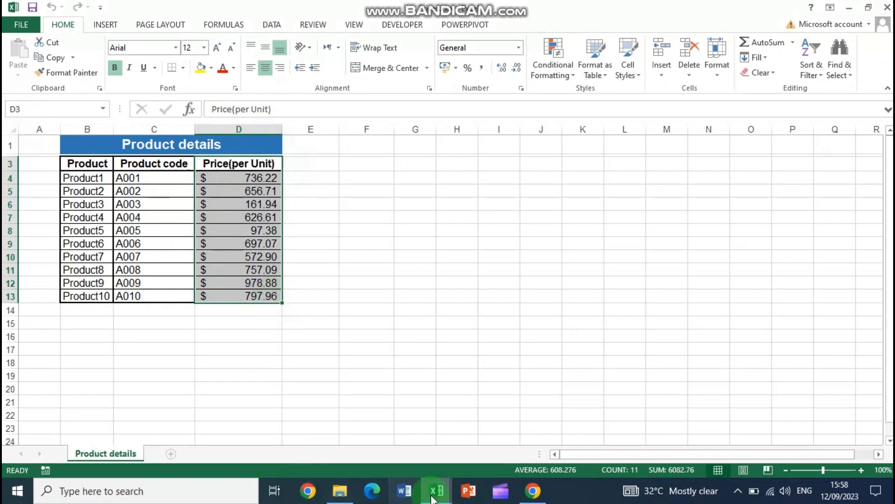
pyautogui.moveTo(437, 489)
pyautogui.click(482, 445)
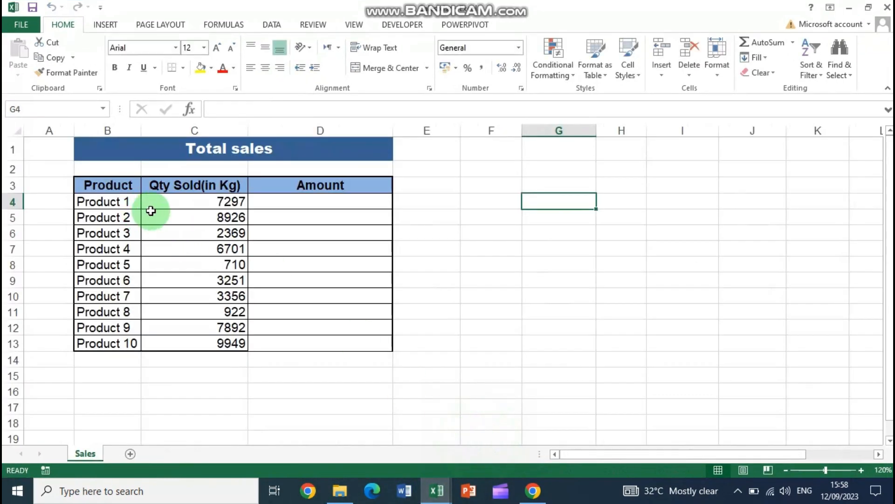
pyautogui.moveTo(105, 185); pyautogui.dragTo(114, 344)
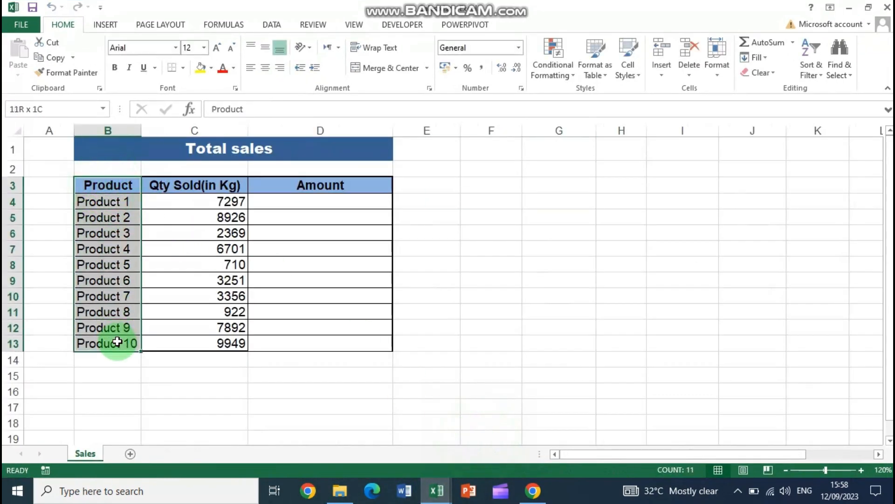
pyautogui.moveTo(194, 186); pyautogui.dragTo(180, 340)
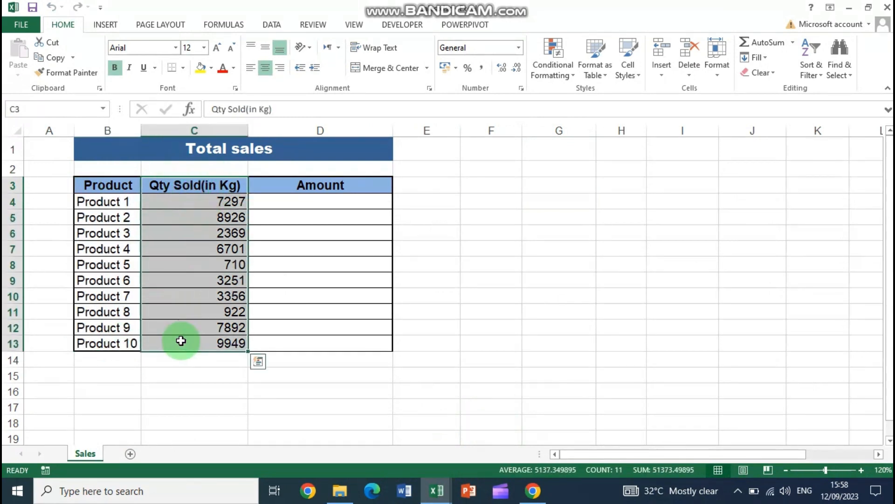
# Narrow the Amount column of the Total sales table and check the Product details price list before returning to the Sales sheet.
pyautogui.click(324, 200)
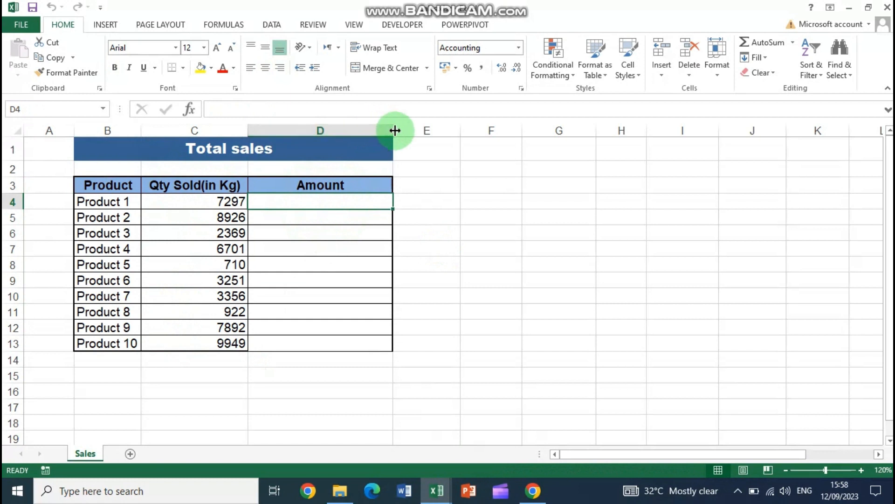
pyautogui.moveTo(394, 130); pyautogui.dragTo(345, 133)
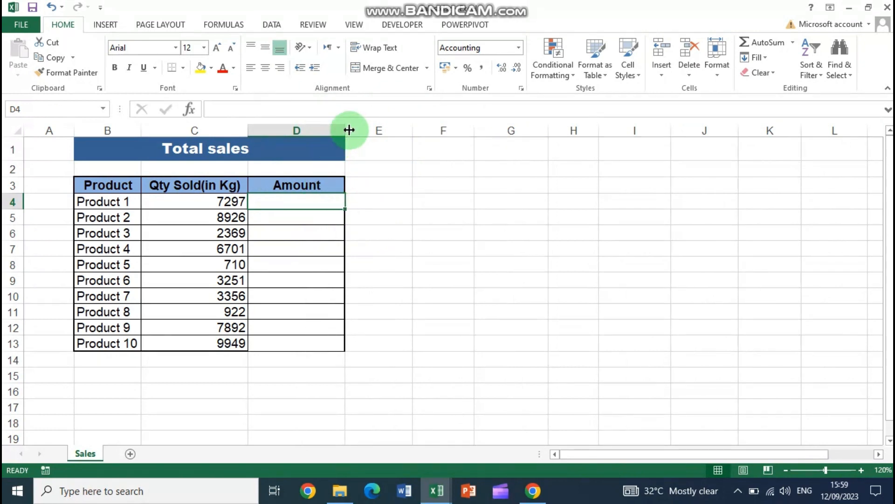
pyautogui.click(436, 488)
pyautogui.click(314, 426)
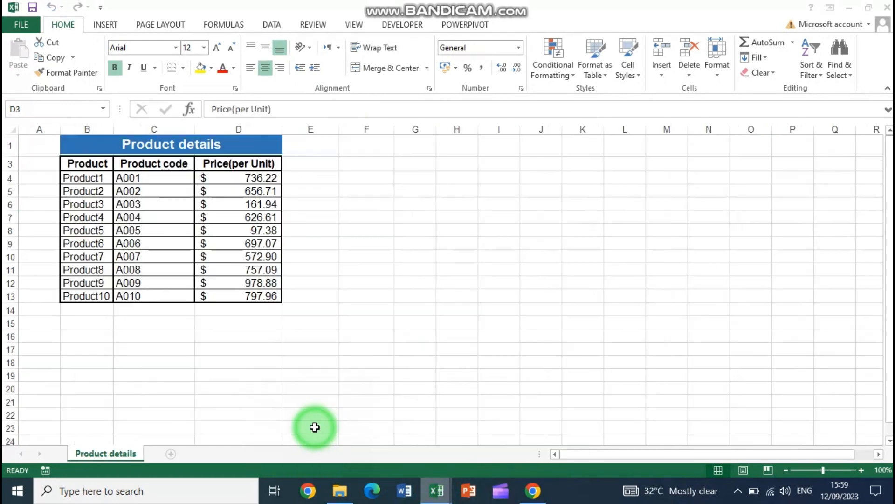
pyautogui.click(437, 493)
pyautogui.click(480, 455)
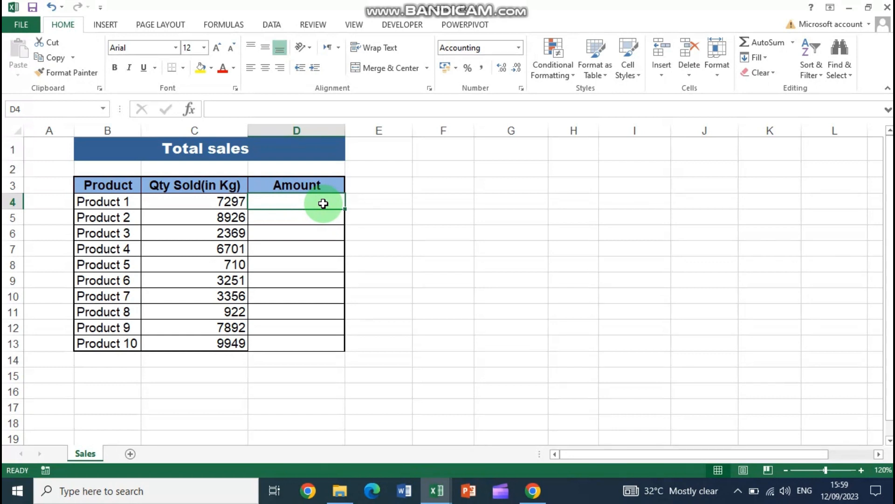
# Calculate Product 1's amount in D4 by multiplying its quantity by the linked price with =C4*'[Prices.xlsx]Product details'!$D$4.
pyautogui.moveTo(96, 201); pyautogui.dragTo(100, 341)
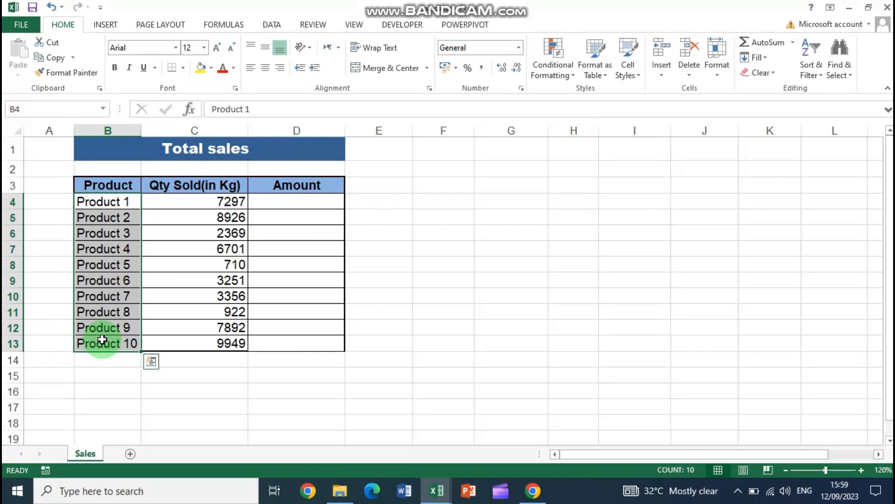
pyautogui.click(302, 199)
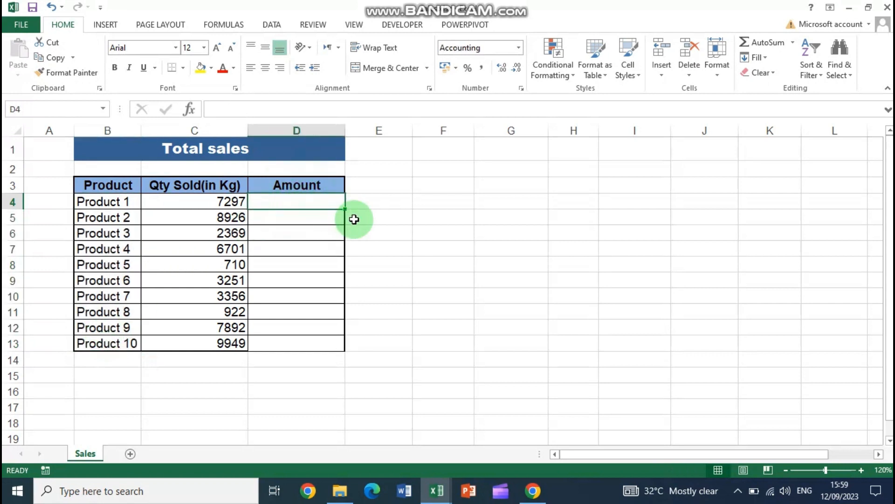
pyautogui.write('=')
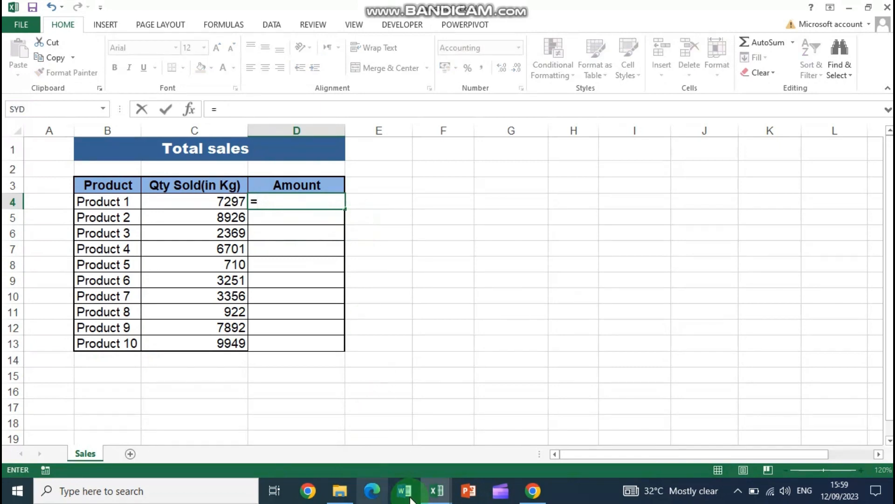
pyautogui.click(437, 490)
pyautogui.click(337, 449)
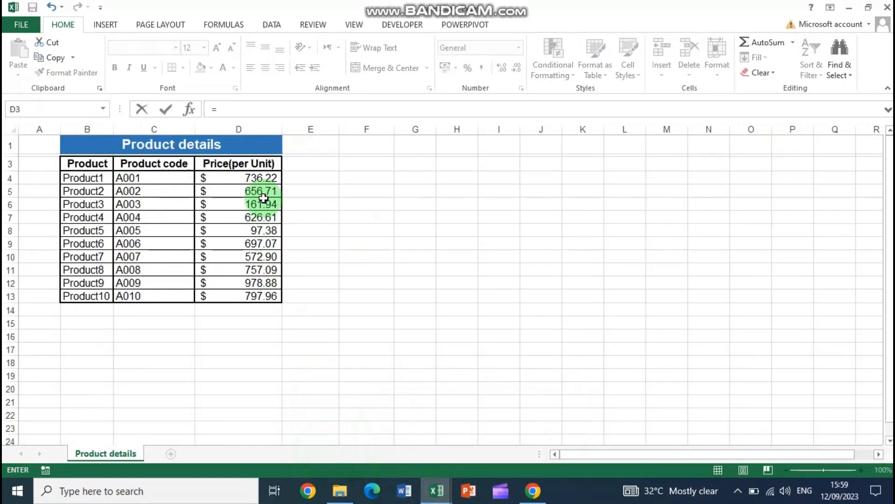
pyautogui.click(464, 493)
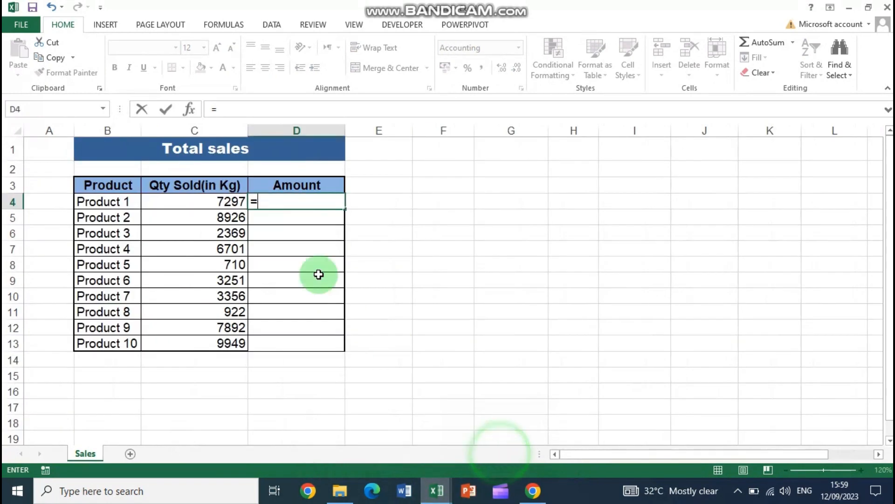
pyautogui.click(226, 201)
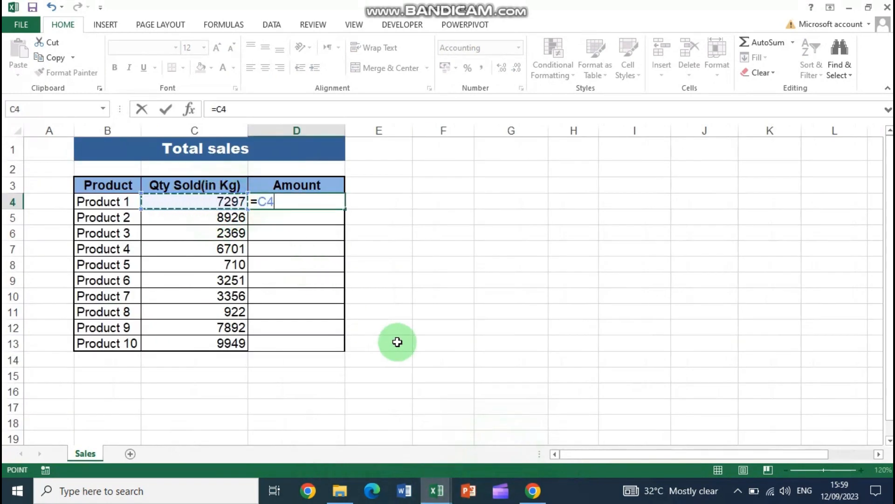
pyautogui.write('*')
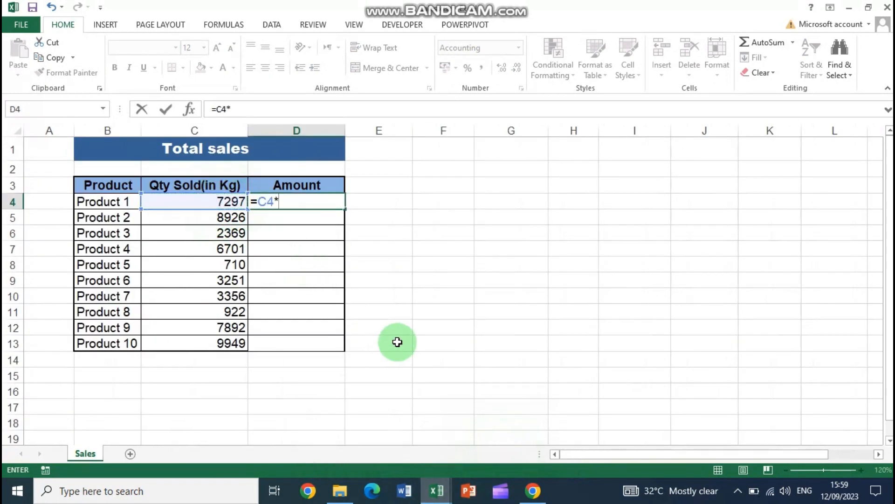
pyautogui.moveTo(437, 490)
pyautogui.click(341, 459)
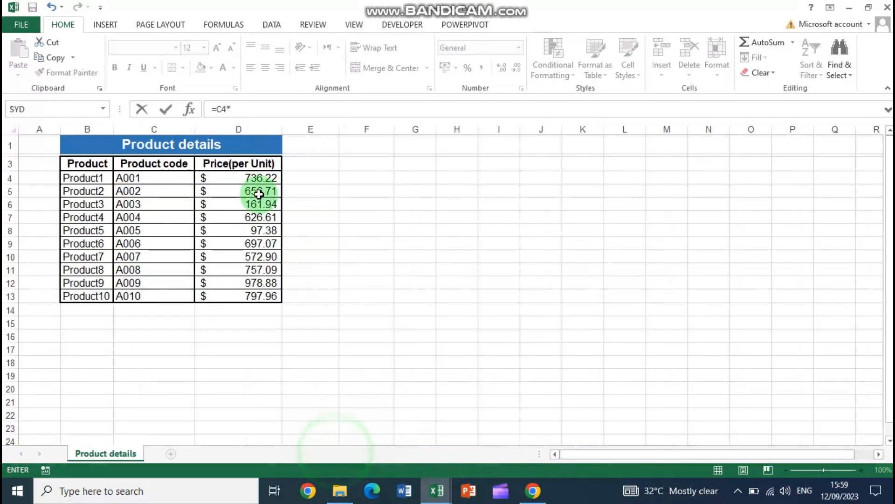
pyautogui.click(247, 178)
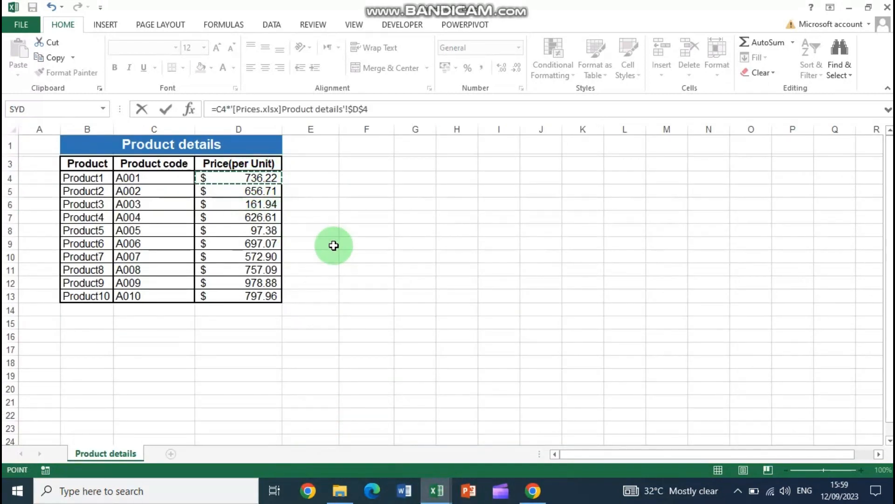
pyautogui.press('Return')
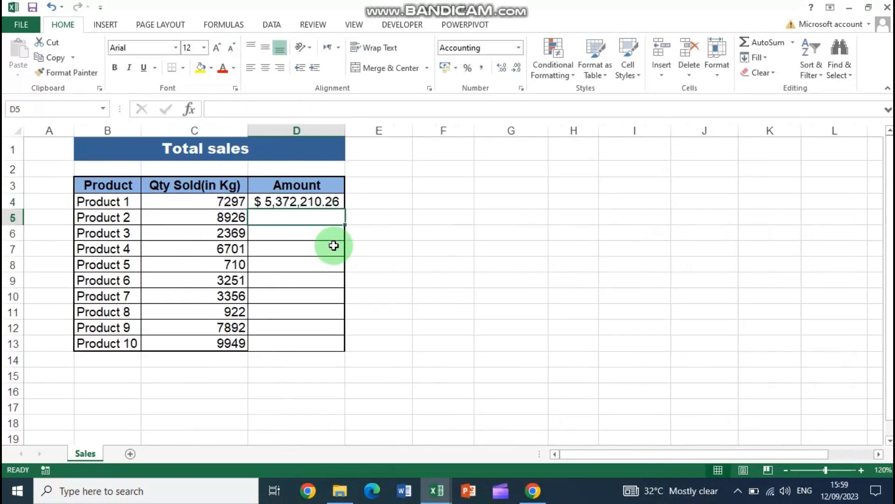
# Examine the workbook name, sheet name and absolute cell reference in the external link formula of D4.
pyautogui.click(310, 204)
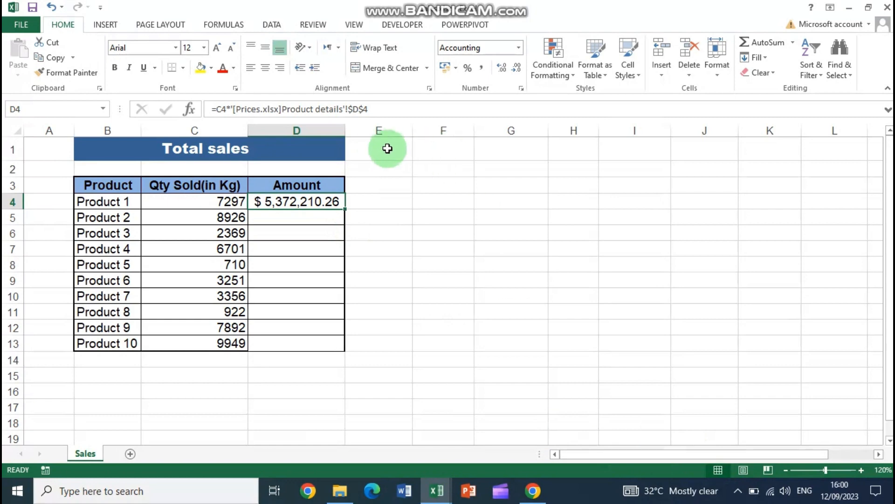
pyautogui.doubleClick(299, 201)
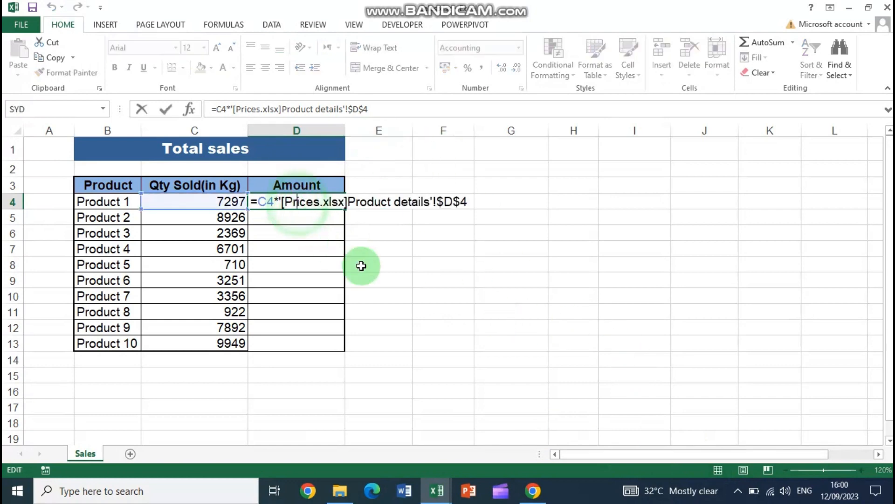
pyautogui.press('Escape')
pyautogui.click(862, 470)
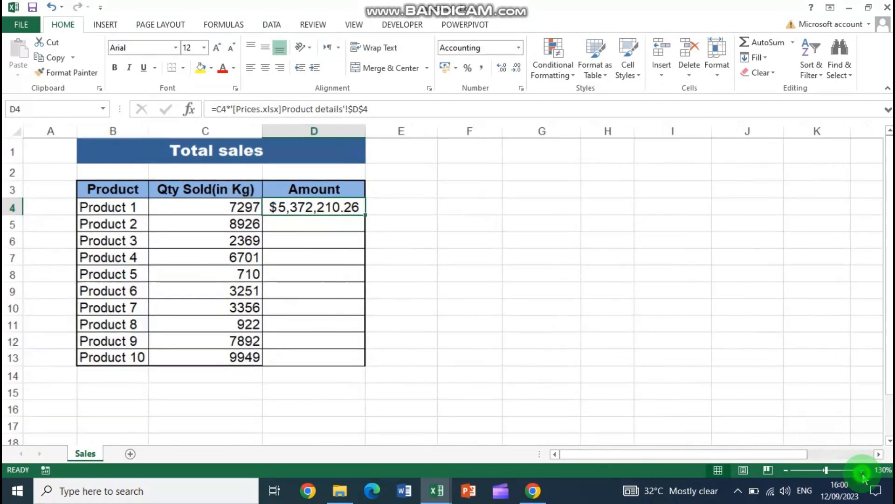
pyautogui.click(862, 471)
pyautogui.click(322, 217)
pyautogui.doubleClick(322, 217)
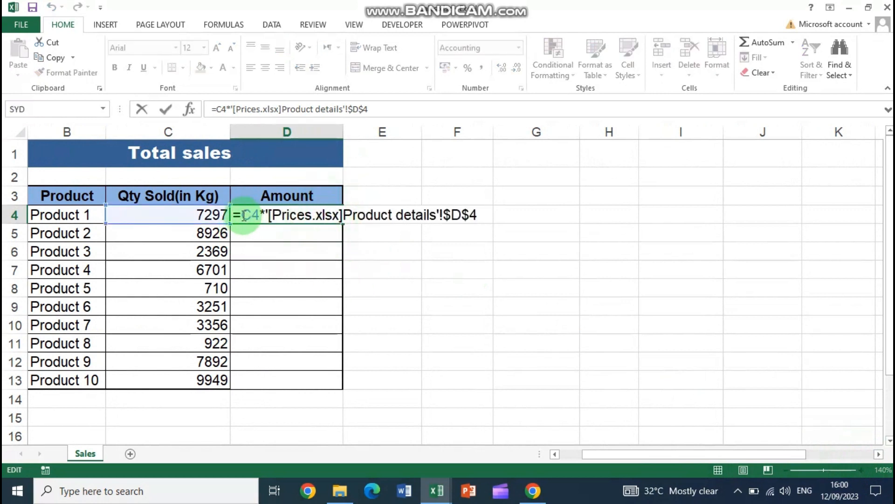
pyautogui.moveTo(271, 217)
pyautogui.mouseDown()
pyautogui.moveTo(339, 221)
pyautogui.moveTo(270, 217)
pyautogui.mouseUp()
pyautogui.click(344, 215)
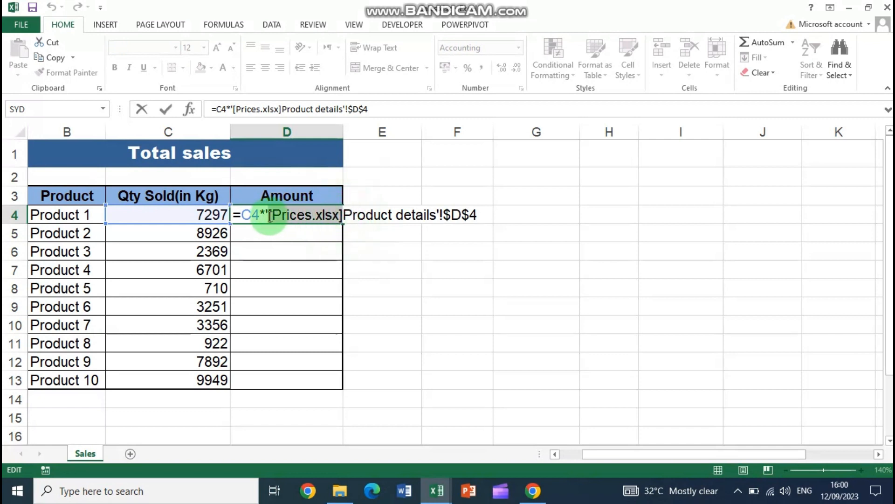
pyautogui.moveTo(345, 218); pyautogui.dragTo(436, 218)
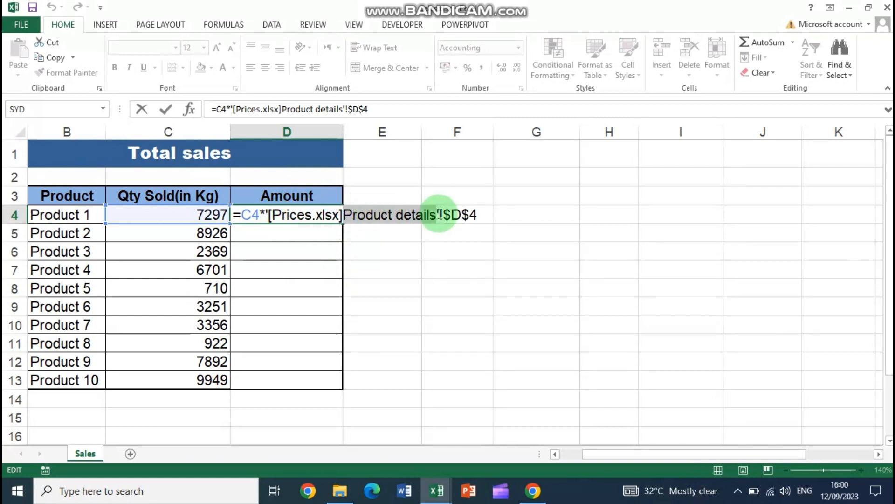
pyautogui.moveTo(444, 214); pyautogui.dragTo(475, 234)
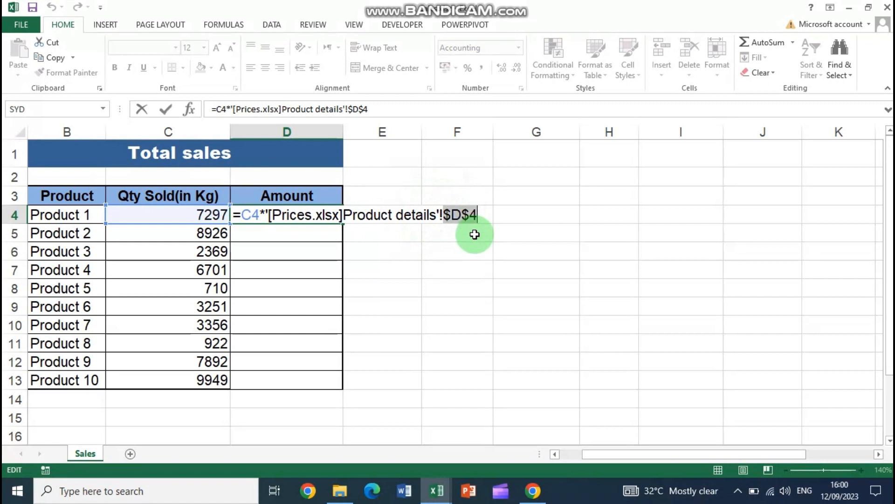
# Make the price reference's row relative in Product 1's amount formula, so D4 reads =C4*'[Prices.xlsx]Product details'!$D4.
pyautogui.click(470, 214)
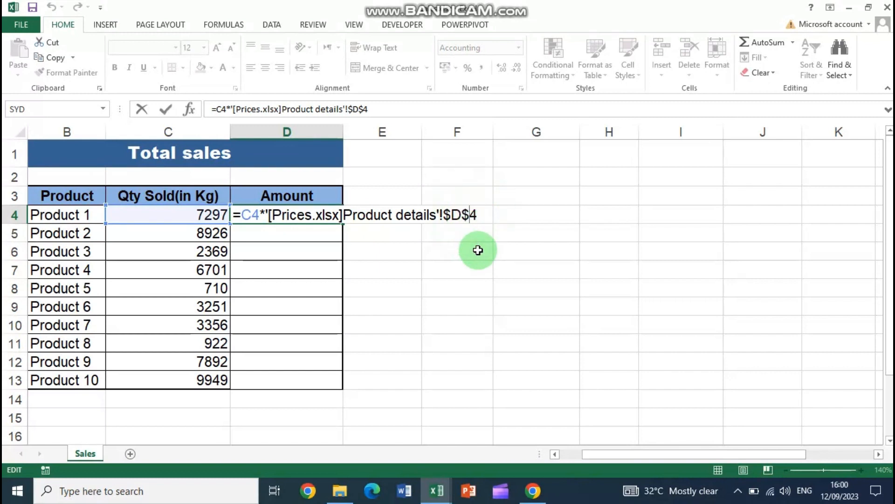
pyautogui.moveTo(443, 216); pyautogui.dragTo(466, 215)
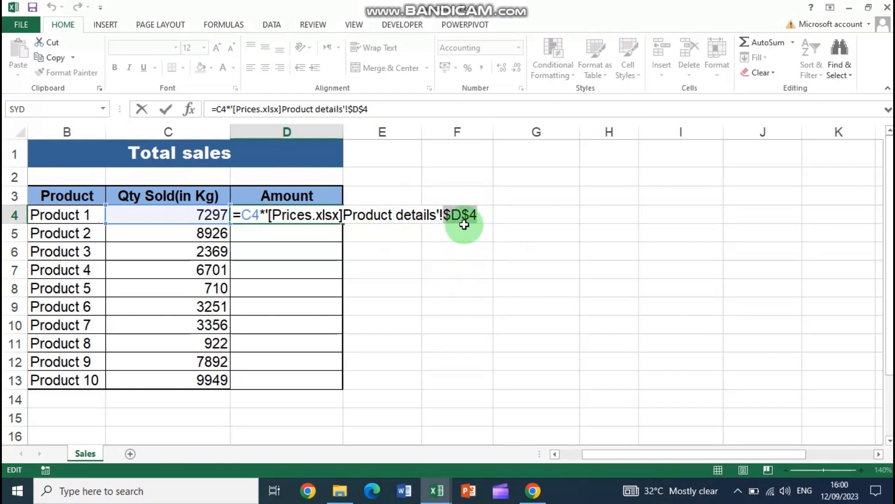
pyautogui.click(470, 217)
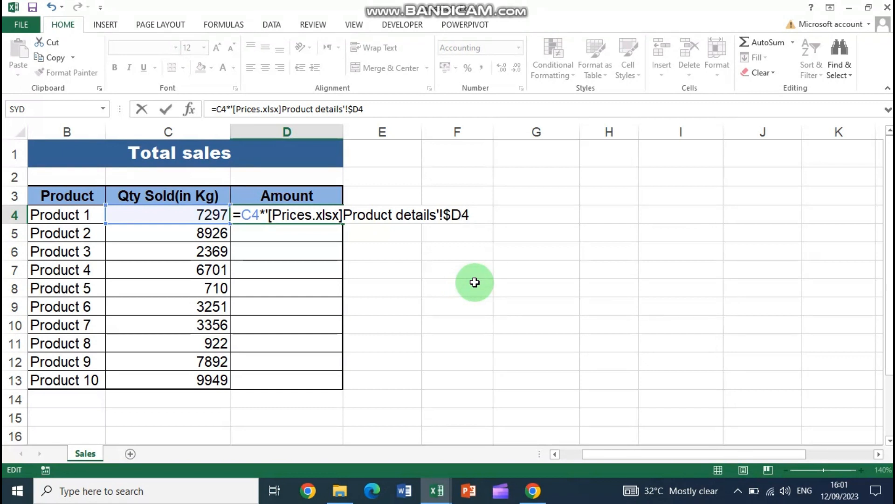
pyautogui.press('Return')
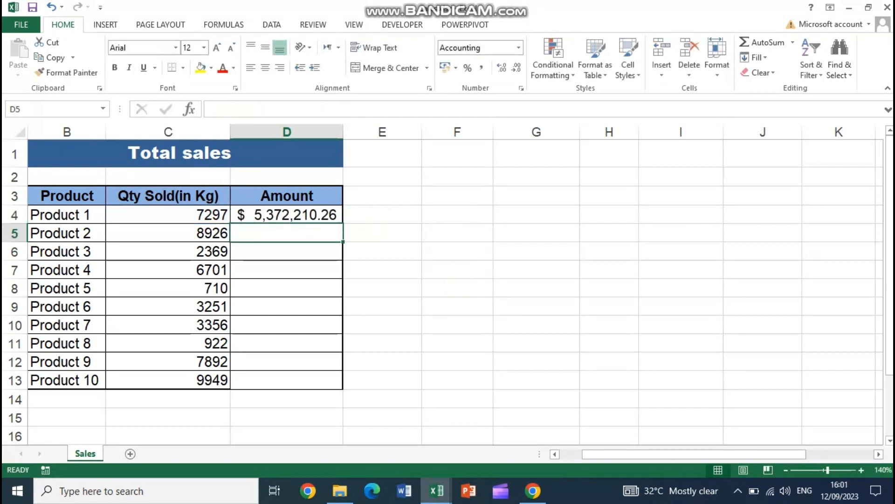
# Fill the amount formula from D4 down to D13 for Products 2 to 10.
pyautogui.click(261, 214)
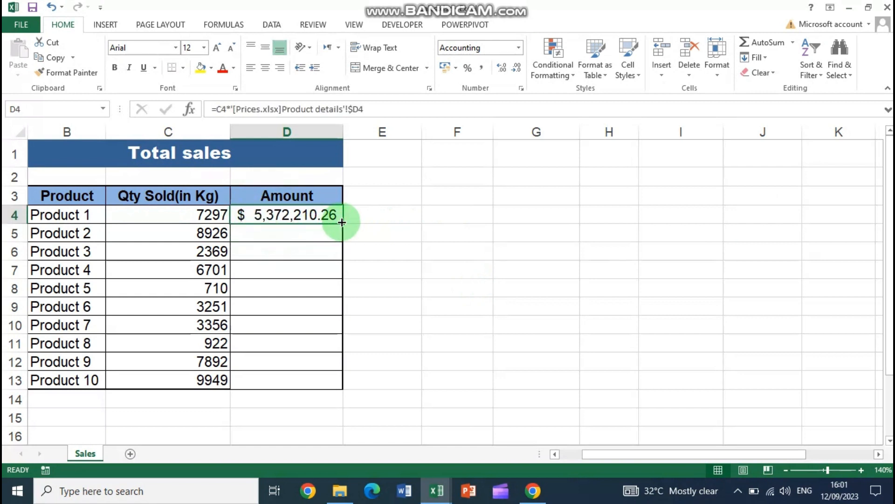
pyautogui.moveTo(343, 223); pyautogui.dragTo(353, 387)
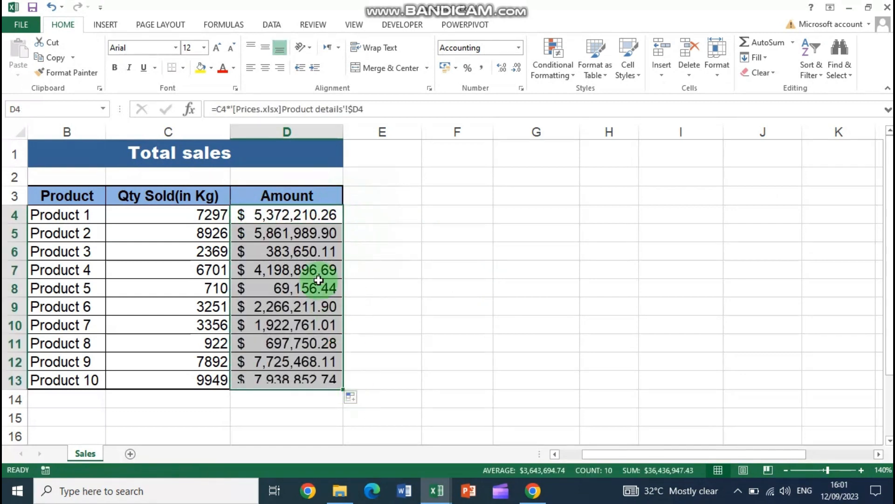
pyautogui.moveTo(304, 210); pyautogui.dragTo(319, 379)
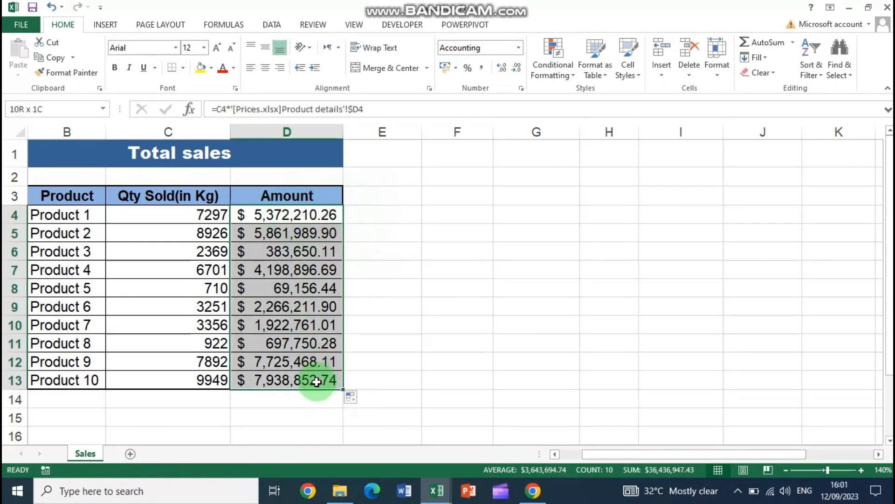
pyautogui.moveTo(754, 454); pyautogui.dragTo(699, 453)
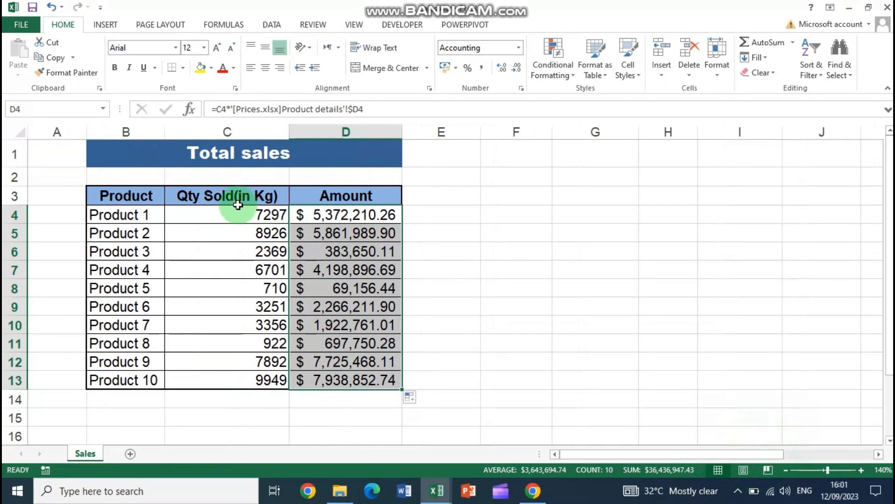
# Check the Total sales amounts and quantities against the unit prices in Prices.xlsx and return to the Sales workbook.
pyautogui.moveTo(124, 194); pyautogui.dragTo(372, 380)
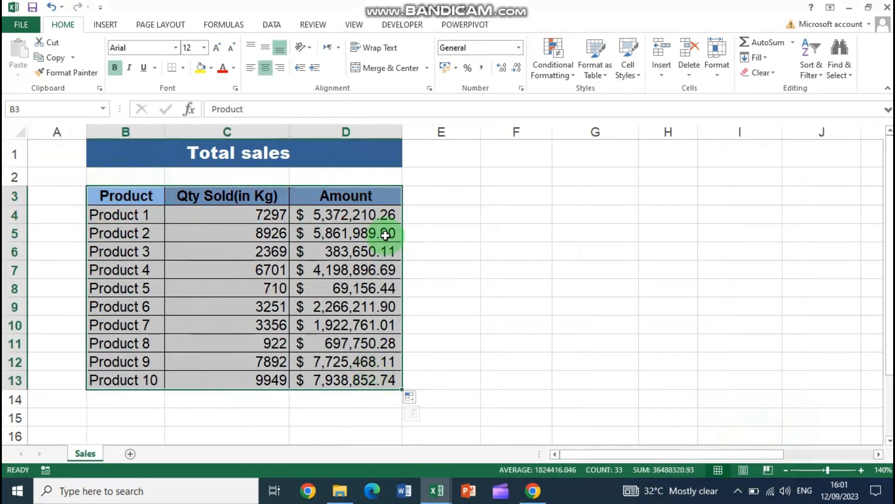
pyautogui.click(366, 215)
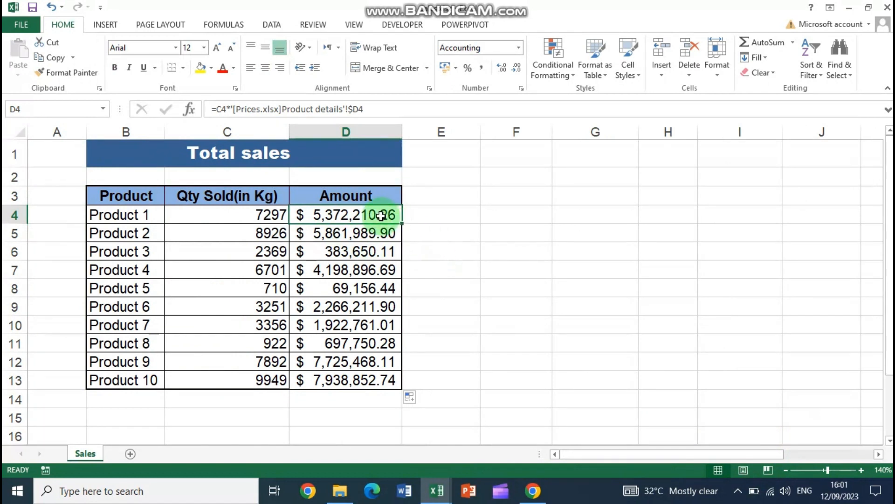
pyautogui.click(266, 213)
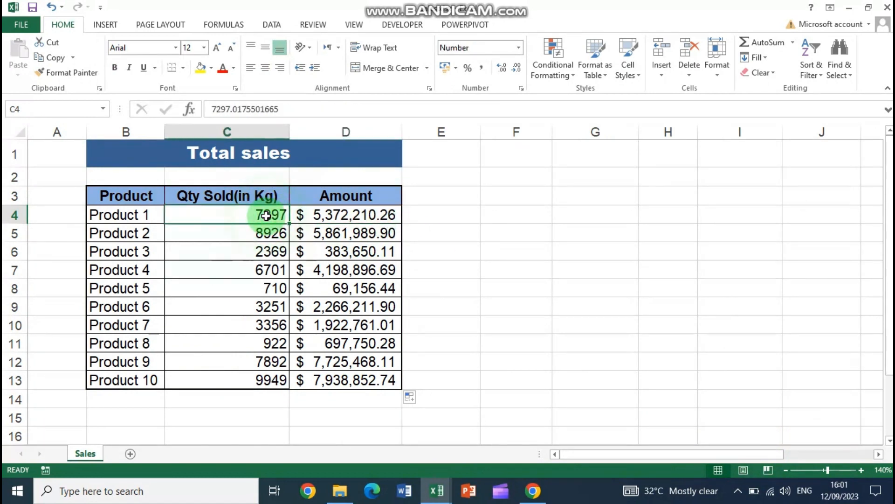
pyautogui.moveTo(425, 498)
pyautogui.click(350, 456)
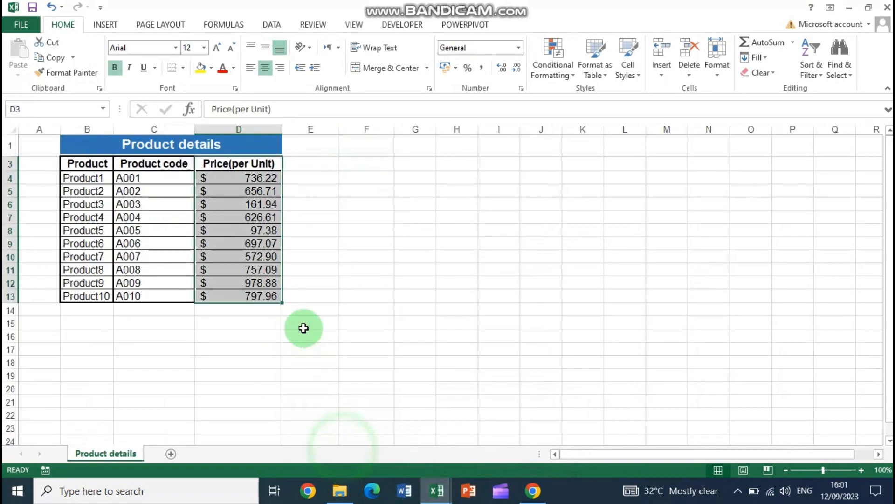
pyautogui.click(246, 179)
pyautogui.moveTo(249, 217); pyautogui.dragTo(256, 305)
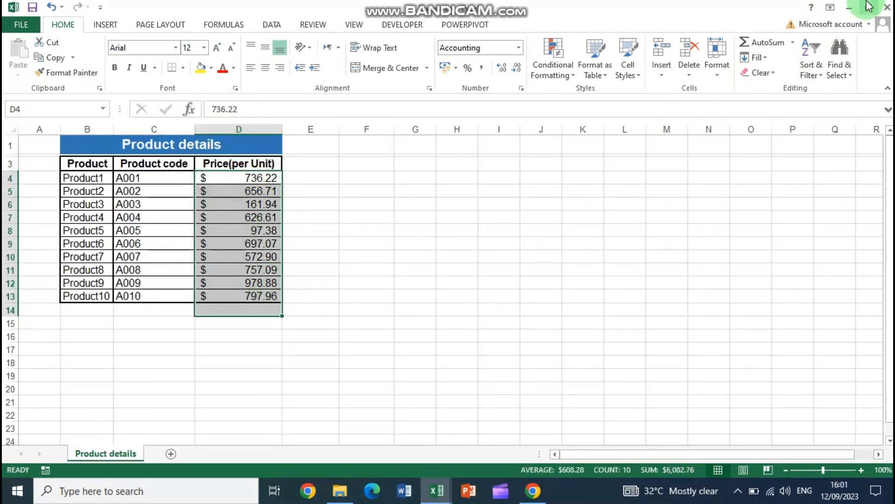
pyautogui.moveTo(436, 490)
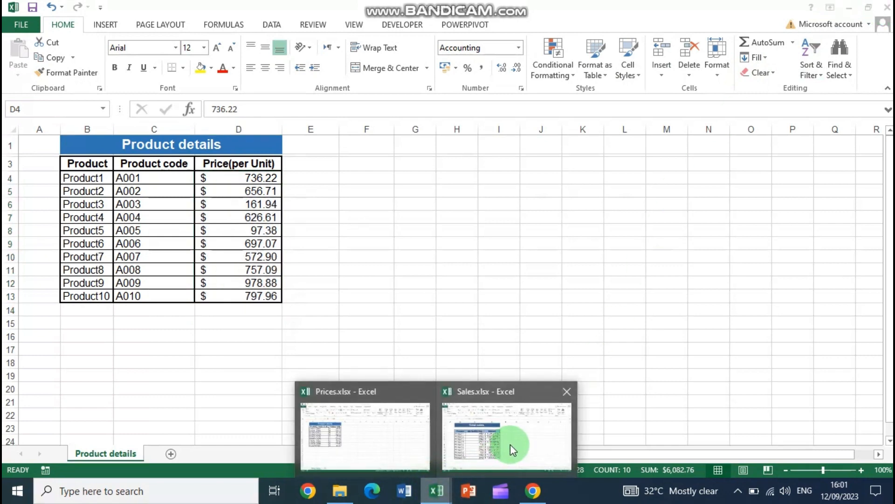
pyautogui.click(511, 446)
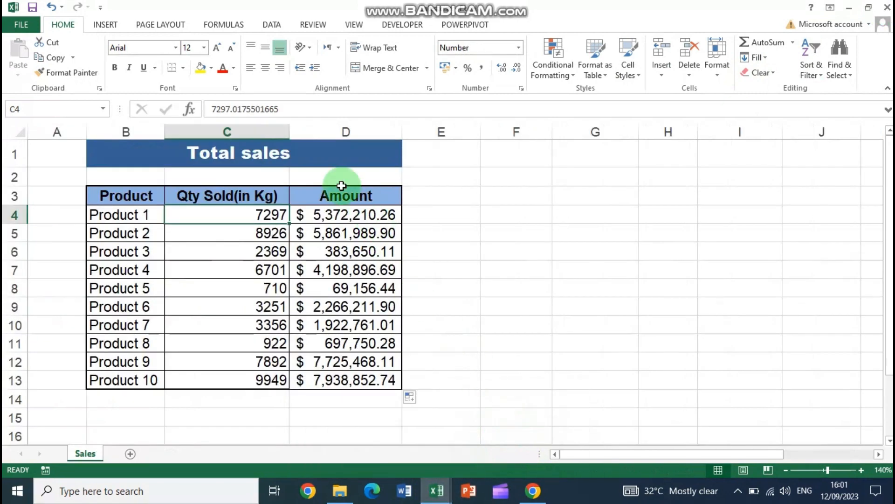
# Narrow the Qty Sold(in Kg) column slightly and review the Product details table alongside the completed Total sales amounts.
pyautogui.moveTo(288, 130); pyautogui.dragTo(281, 129)
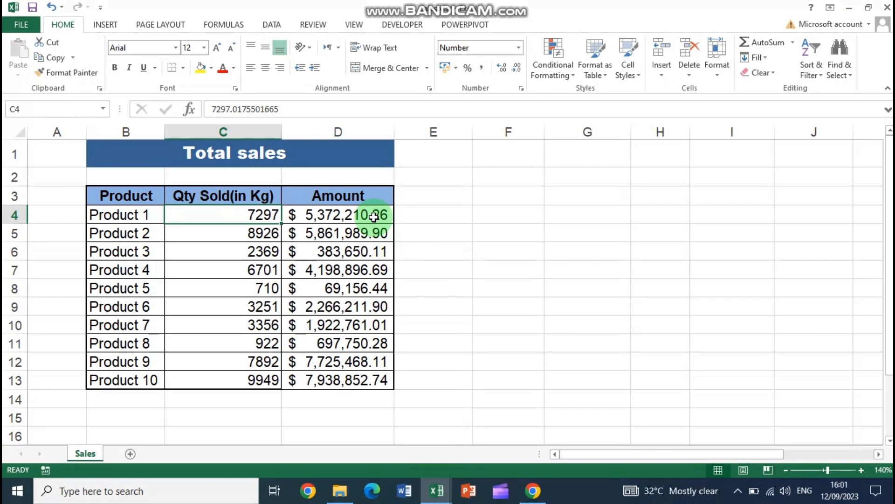
pyautogui.moveTo(442, 485)
pyautogui.click(369, 419)
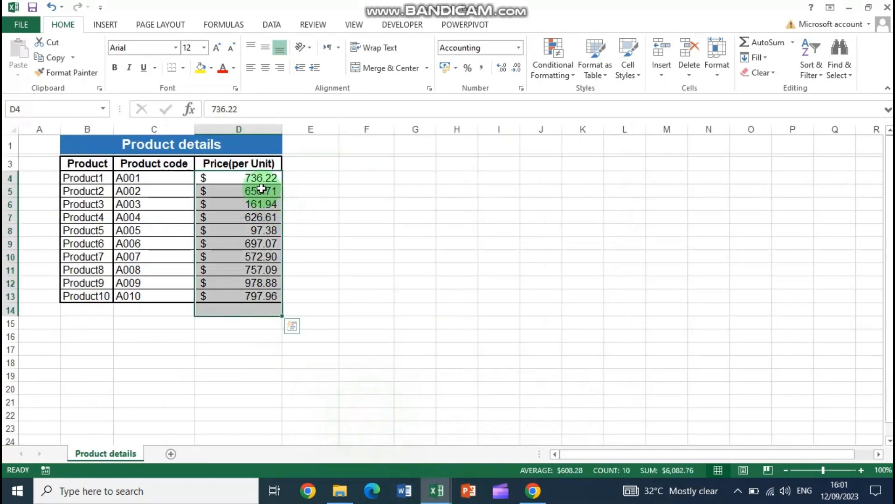
pyautogui.moveTo(101, 143); pyautogui.dragTo(258, 291)
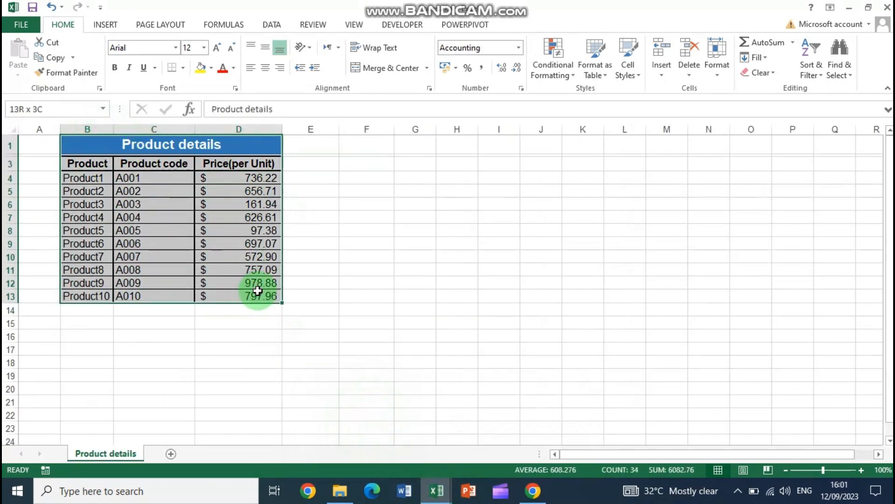
pyautogui.moveTo(438, 490)
pyautogui.click(515, 428)
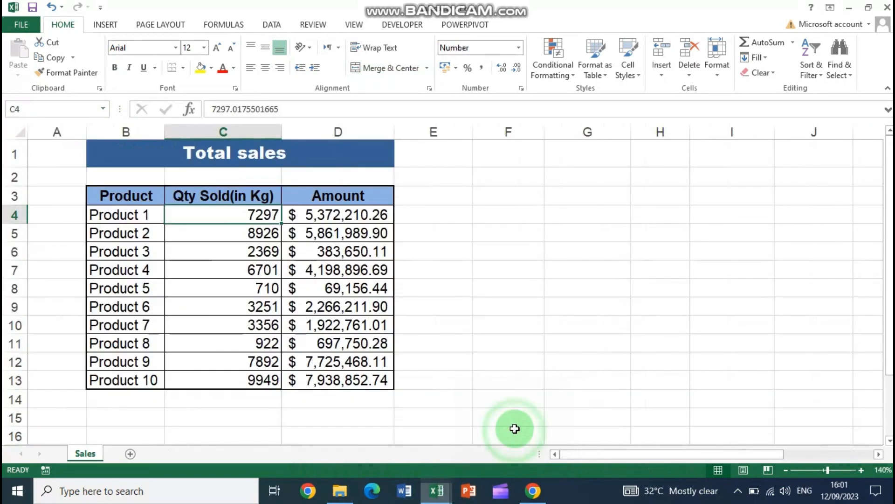
pyautogui.moveTo(336, 213); pyautogui.dragTo(347, 382)
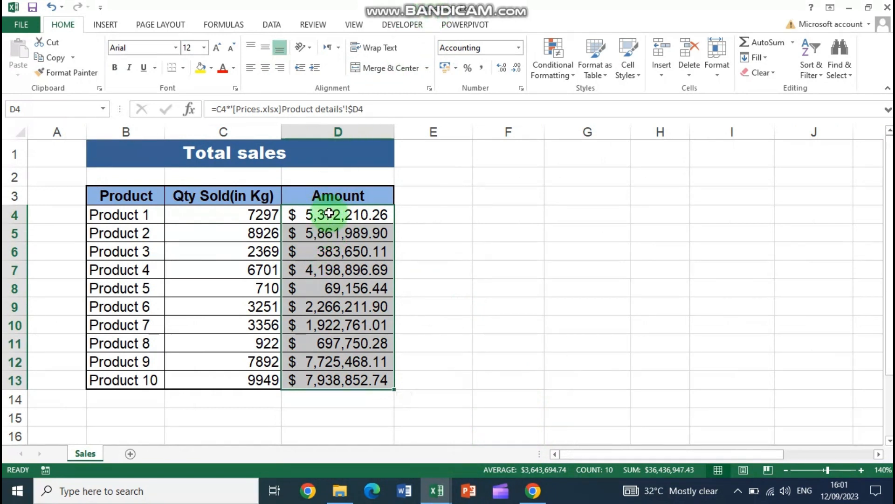
pyautogui.moveTo(329, 213); pyautogui.dragTo(330, 373)
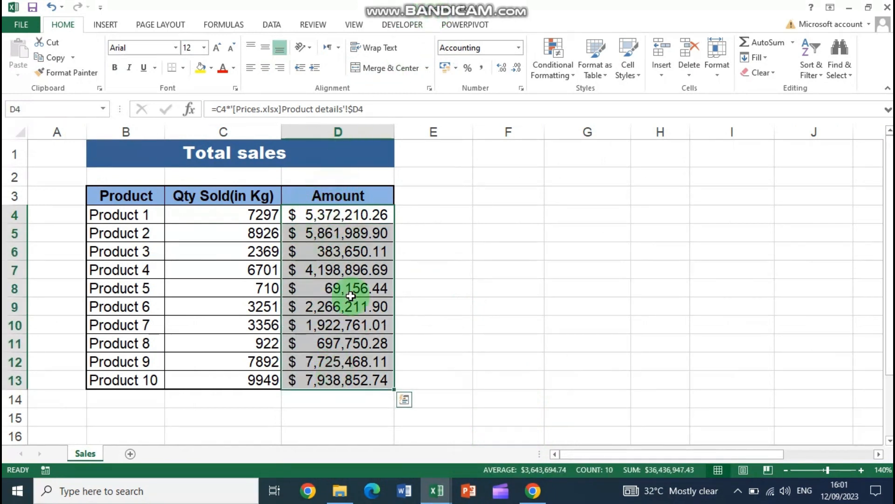
pyautogui.moveTo(350, 215); pyautogui.dragTo(354, 378)
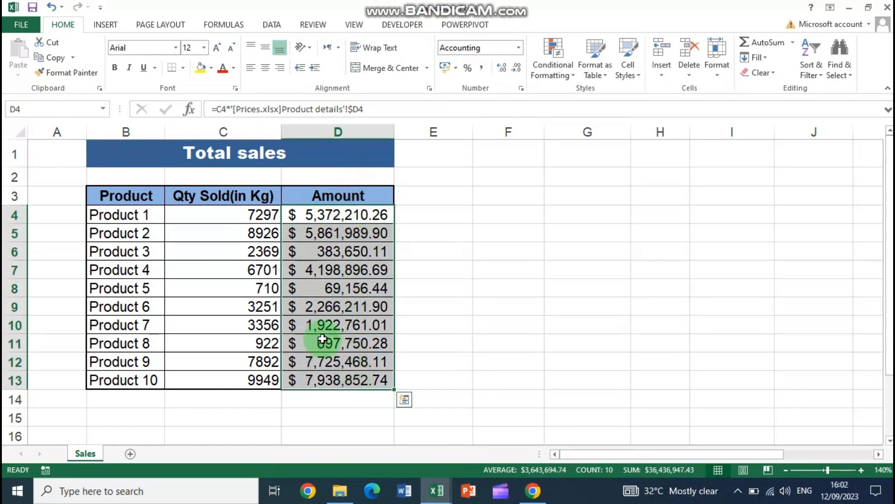
pyautogui.moveTo(140, 194); pyautogui.dragTo(364, 384)
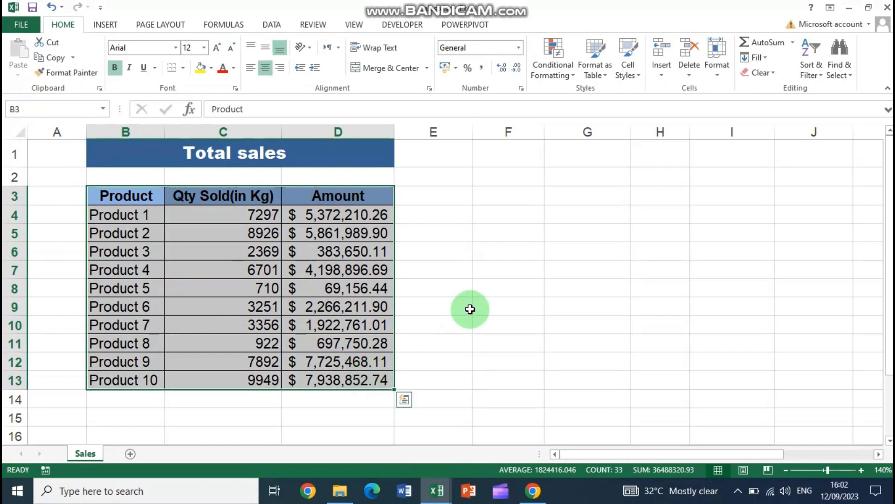